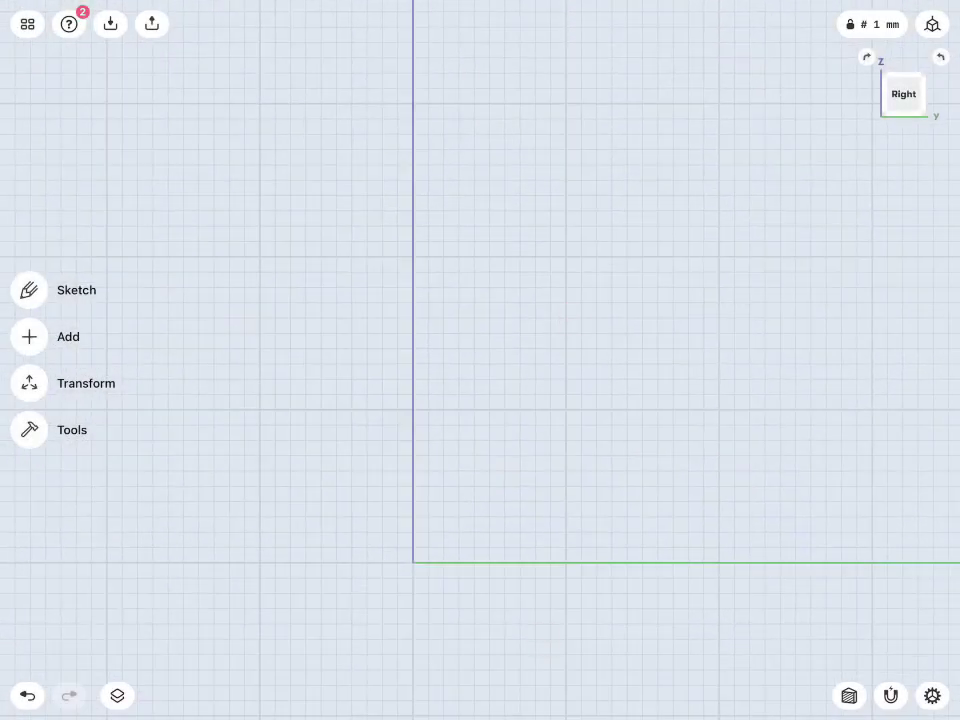
Draw a closed 23 mm tall trapezoid from the origin on the Right plane, narrower at the top.
mouse_move(413, 562)
mouse_down()
mouse_move(535, 563)
mouse_move(520, 211)
mouse_move(413, 211)
mouse_move(413, 562)
mouse_up()
Close the tapered profile and revolve its face around the Z axis into a solid body.
middle_drag(589, 420, 591, 435)
scroll(600, 478, up, 3)
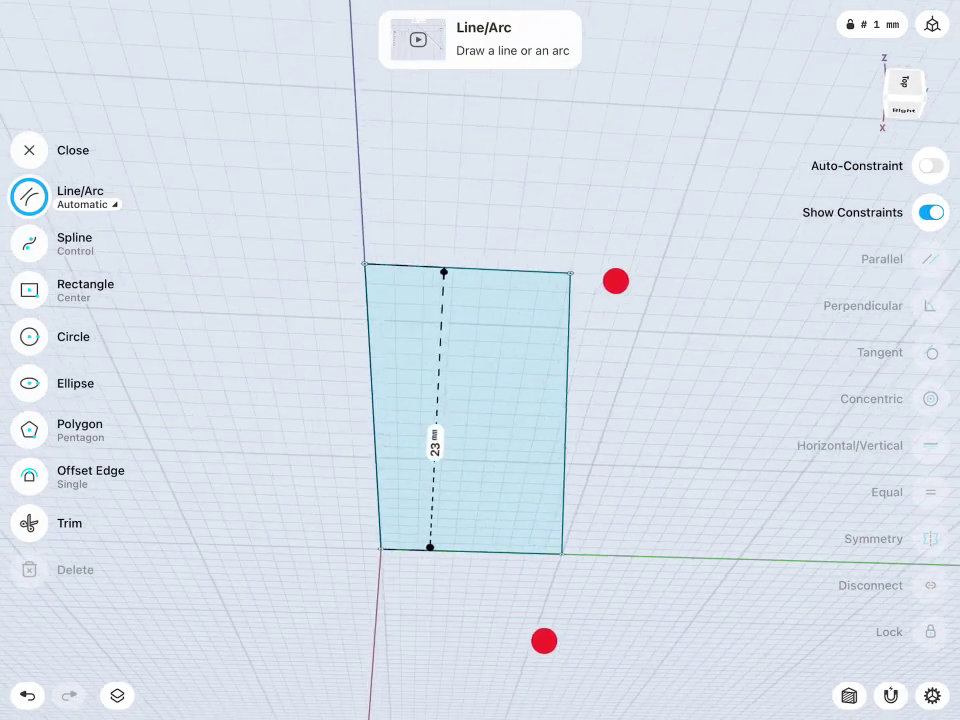
click(530, 365)
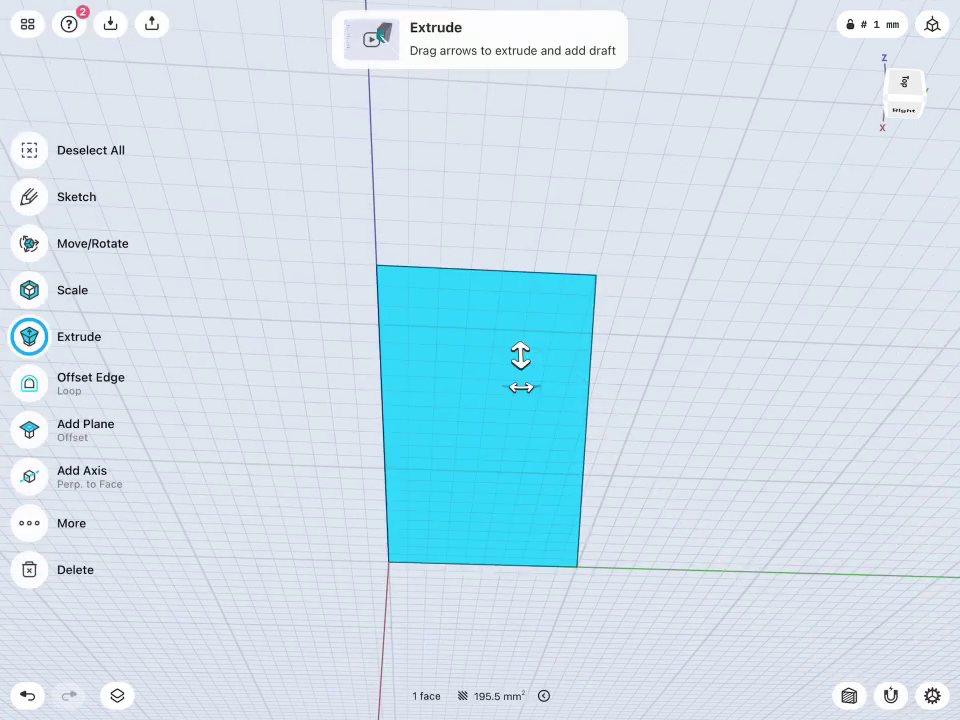
click(374, 203)
click(30, 429)
click(664, 257)
click(905, 108)
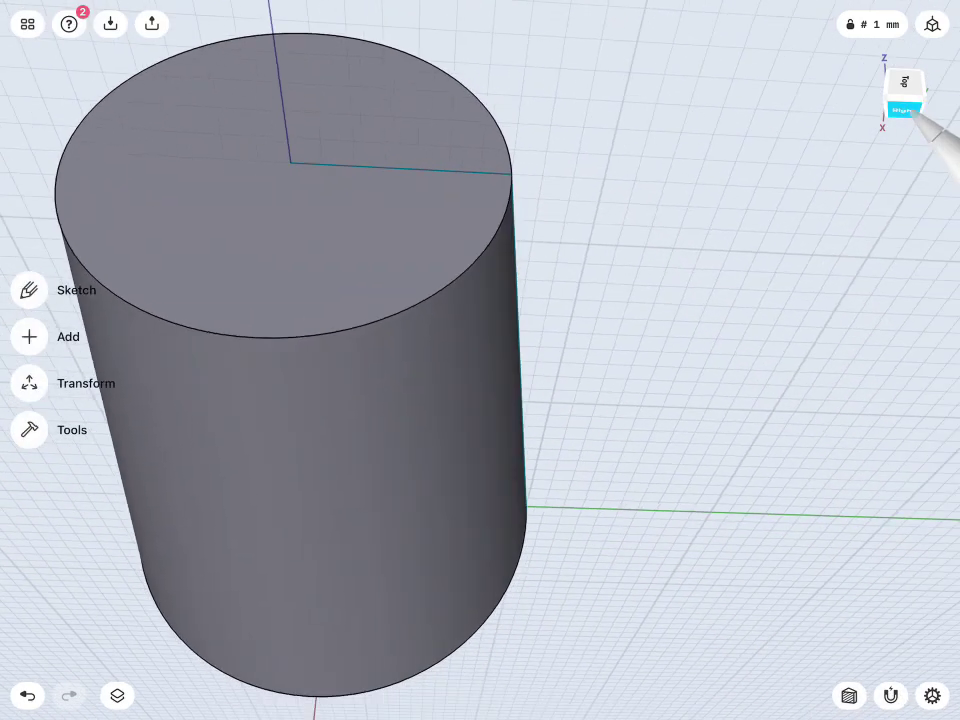
scroll(620, 360, down, 3)
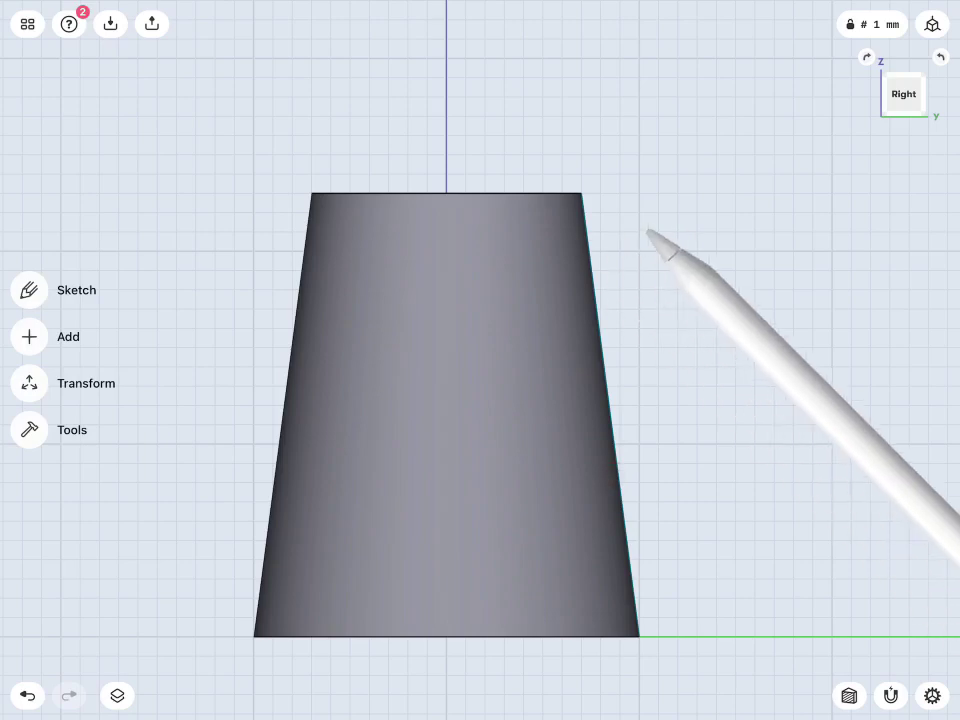
Sketch the handle path from the top rim and the slanted spout outline beside the body.
click(29, 290)
drag(581, 193, 639, 231)
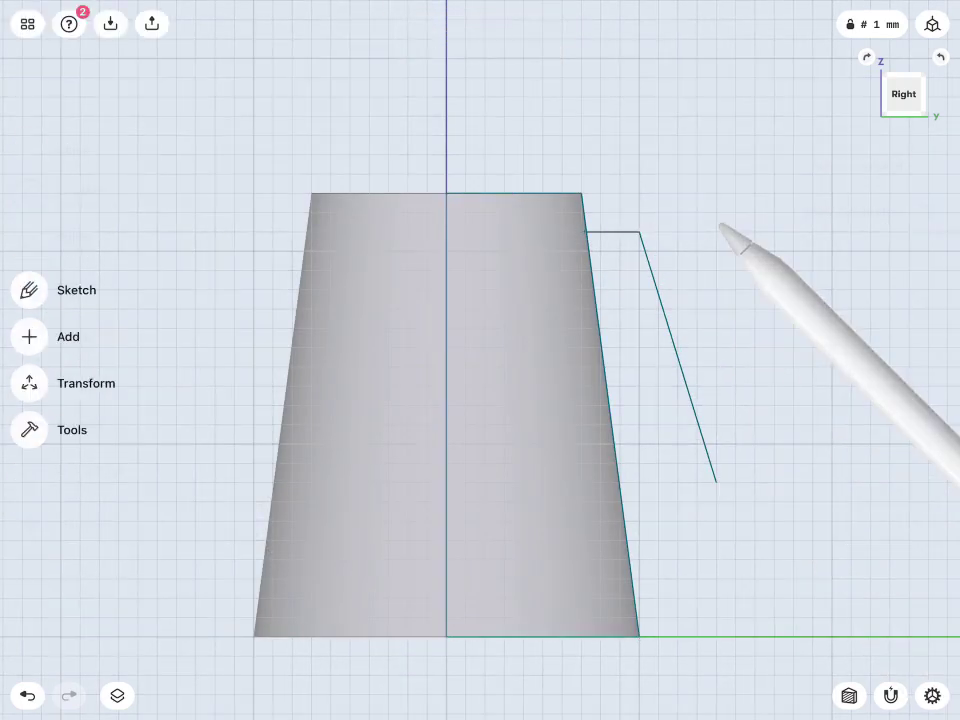
scroll(745, 316, up, 5)
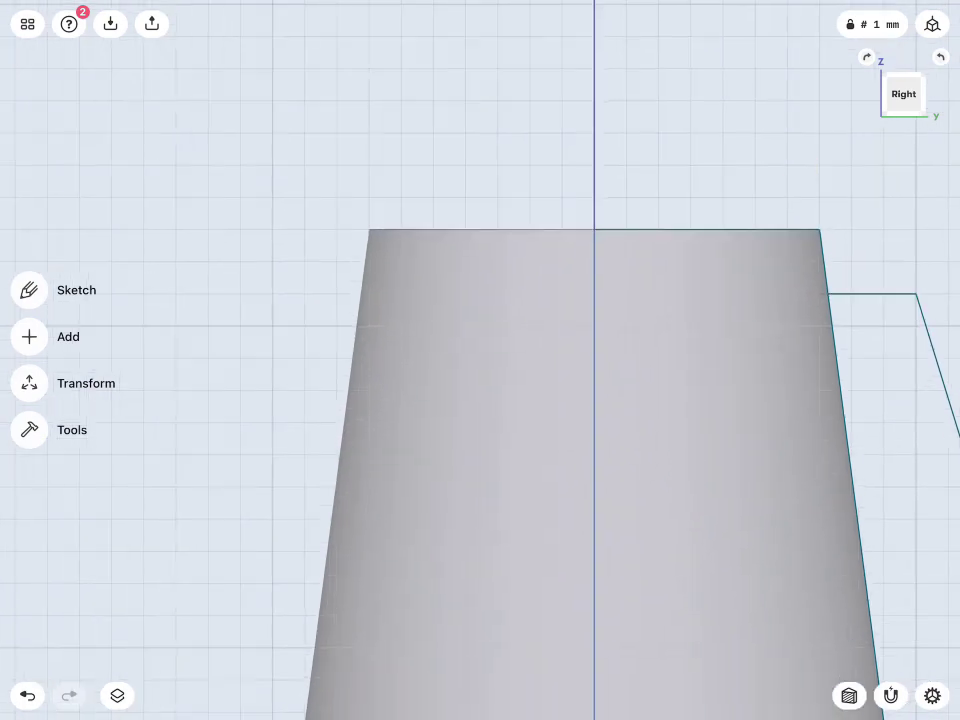
drag(273, 293, 433, 293)
drag(273, 293, 369, 455)
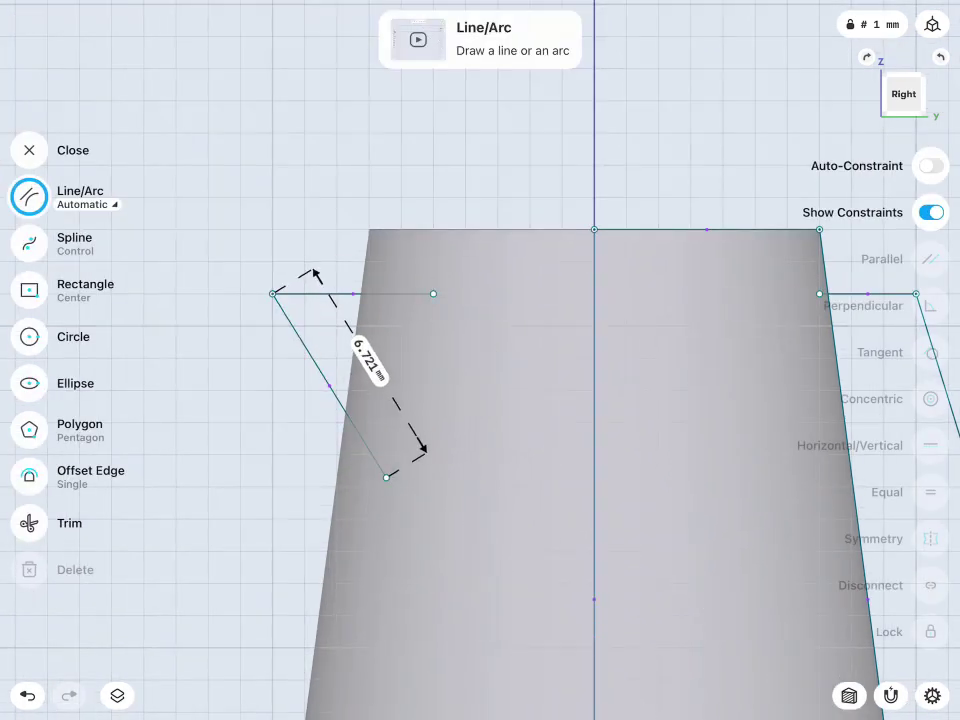
drag(416, 421, 394, 489)
Draw the domed lid arc from the rim to the axis and flatten it by lowering its centre.
middle_drag(668, 395, 507, 550)
mouse_move(645, 384)
mouse_down()
mouse_move(476, 268)
mouse_move(433, 263)
mouse_up()
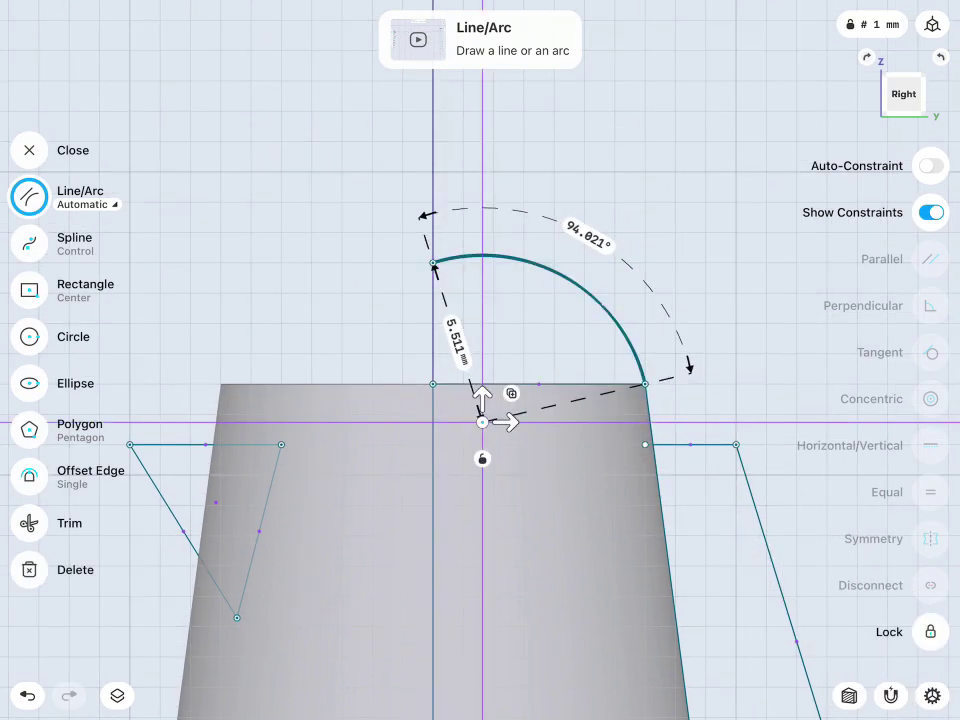
click(433, 263)
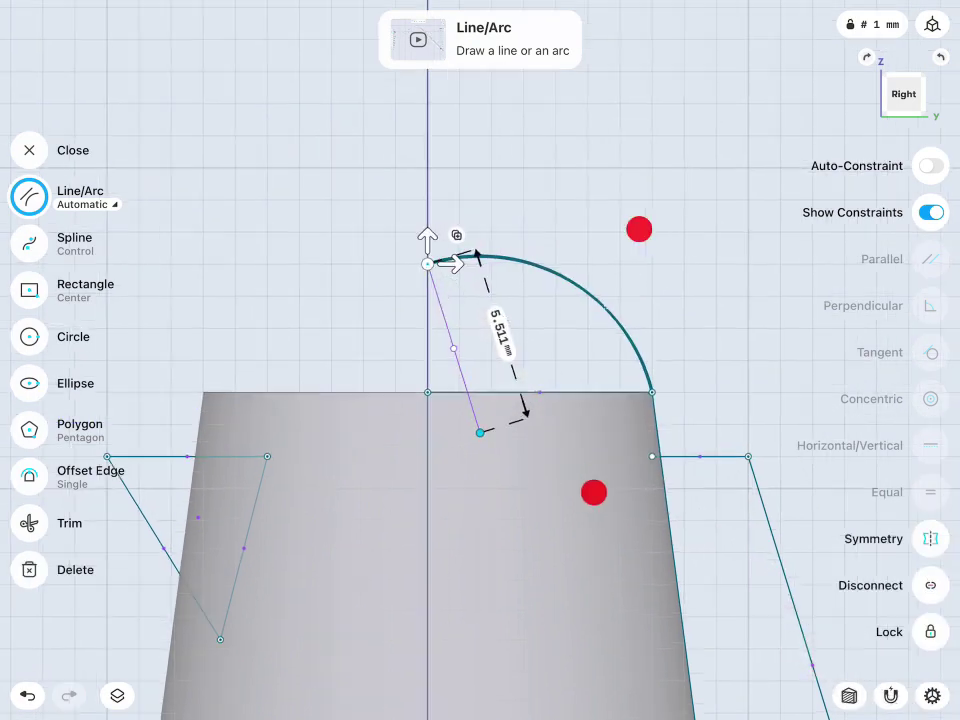
scroll(636, 369, up, 5)
click(422, 228)
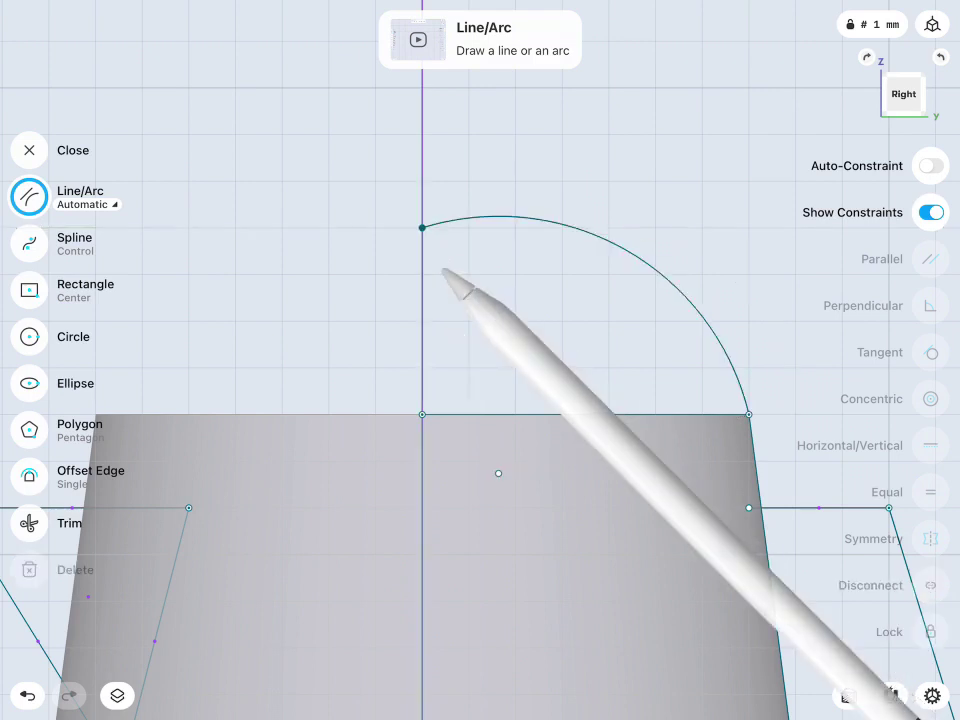
click(748, 413)
click(686, 302)
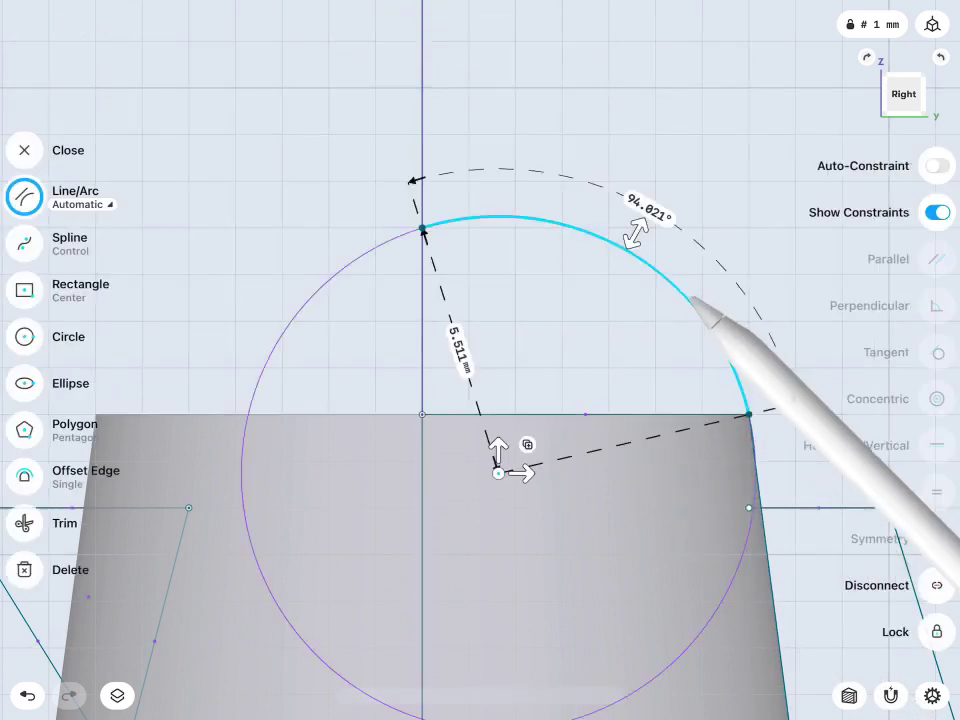
drag(499, 469, 467, 525)
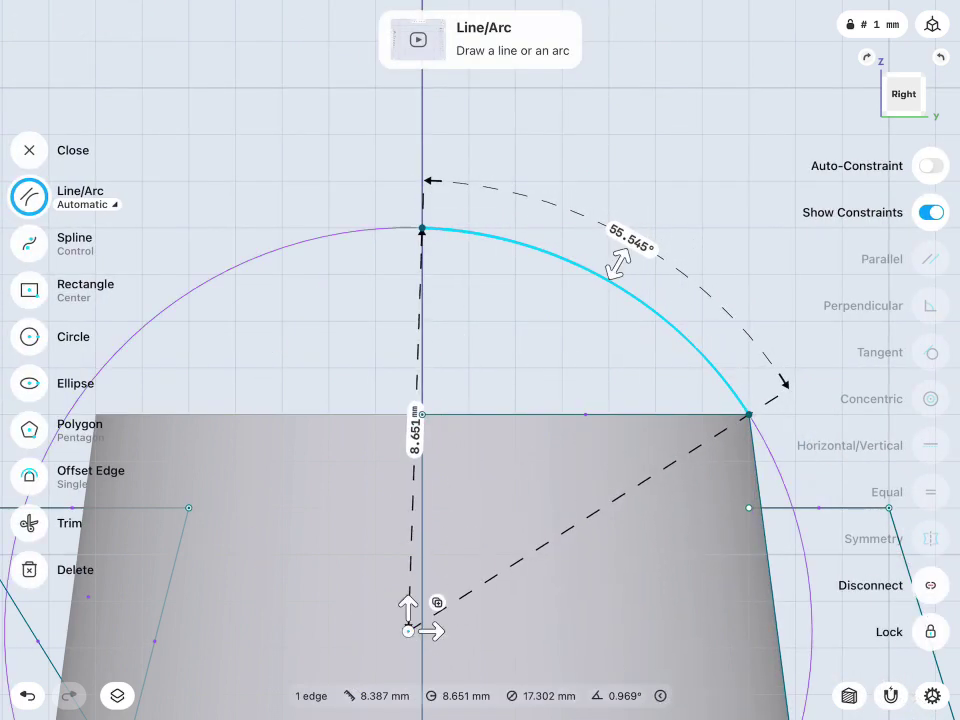
click(546, 343)
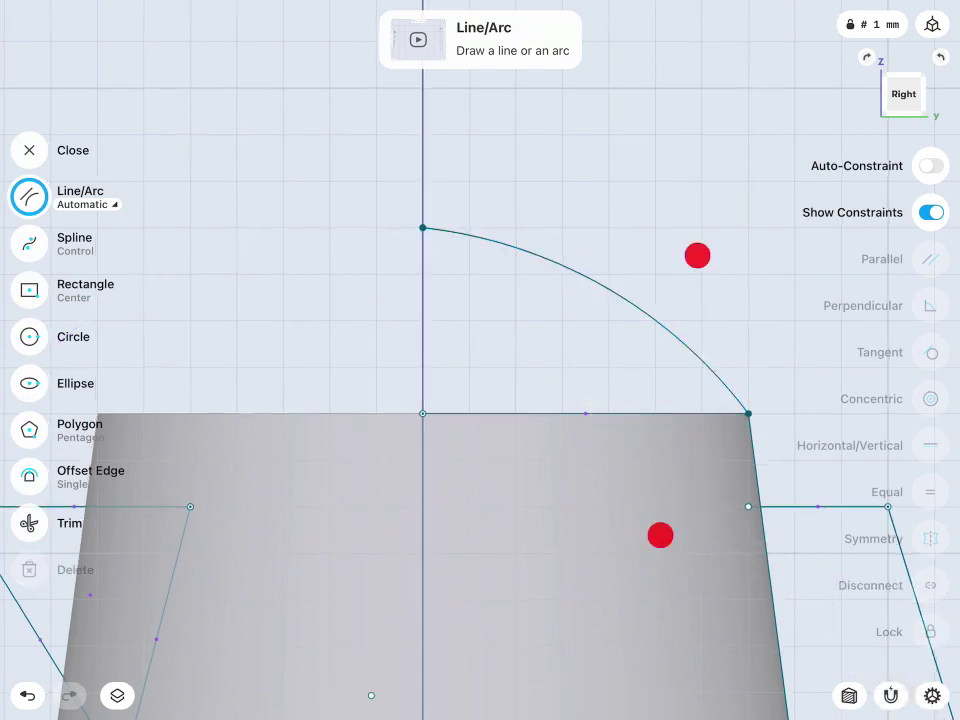
Outline the small knob profile above the dome, closed along the axis.
middle_drag(660, 535, 633, 621)
drag(397, 244, 517, 255)
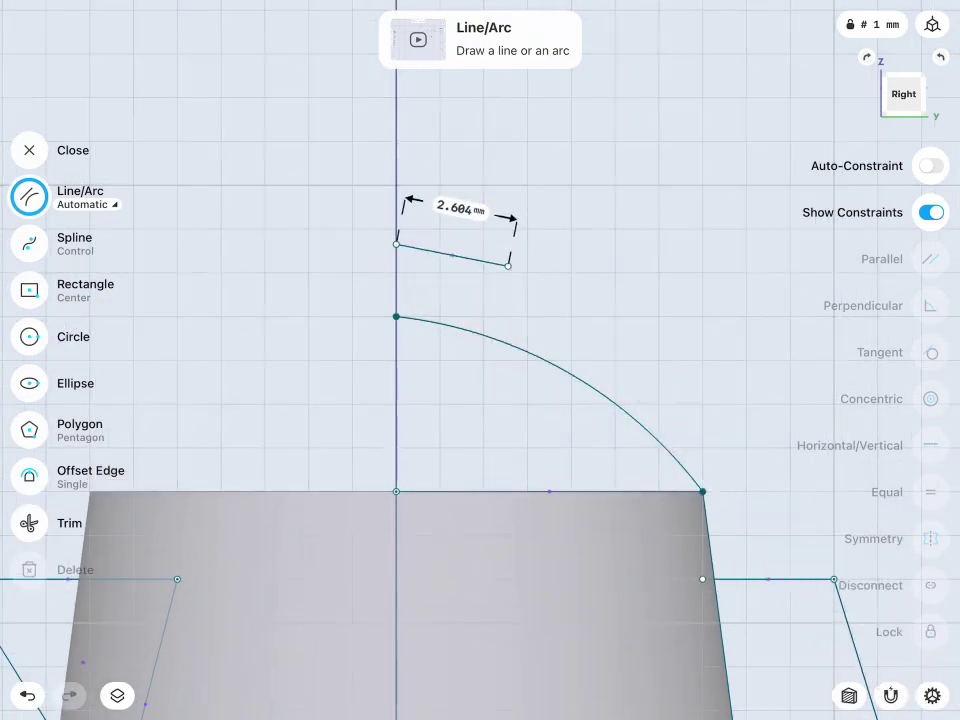
drag(509, 266, 476, 332)
mouse_move(685, 322)
middle_down()
mouse_move(699, 276)
mouse_move(751, 237)
middle_up()
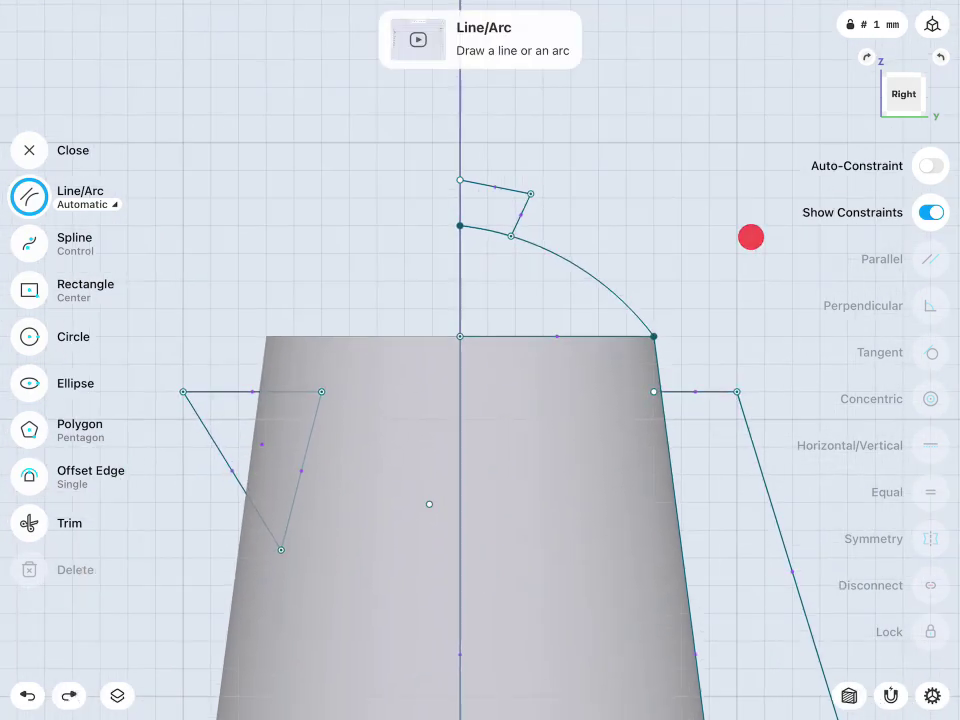
drag(460, 226, 460, 181)
middle_drag(751, 237, 659, 354)
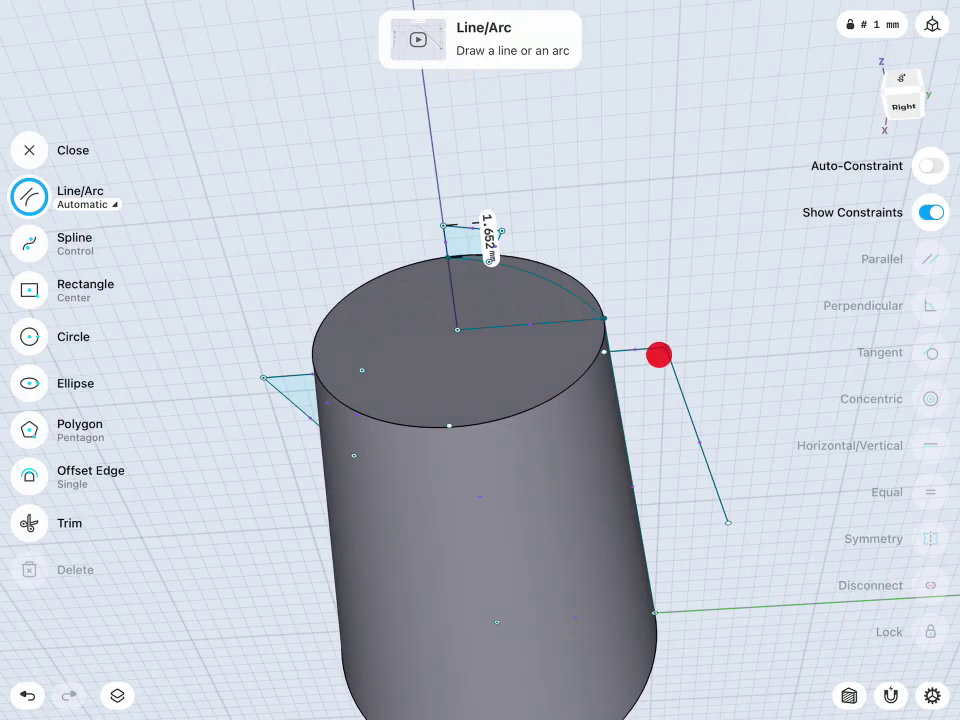
Close the lid profile and revolve it about the vertical axis into a dome.
scroll(659, 354, up, 3)
drag(445, 230, 455, 343)
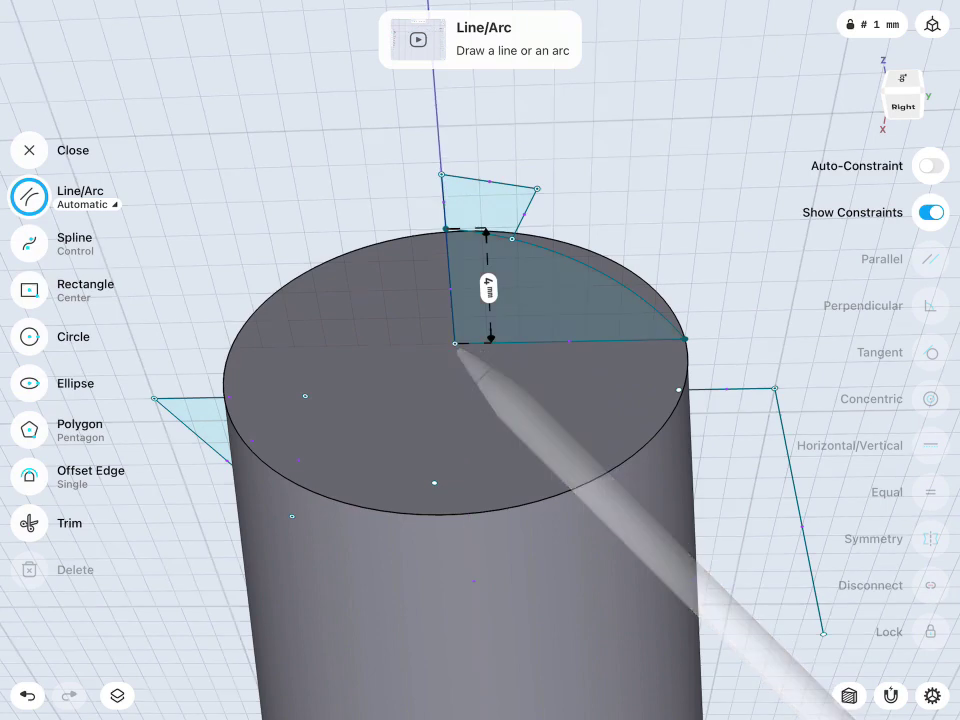
click(589, 317)
click(454, 302)
click(32, 405)
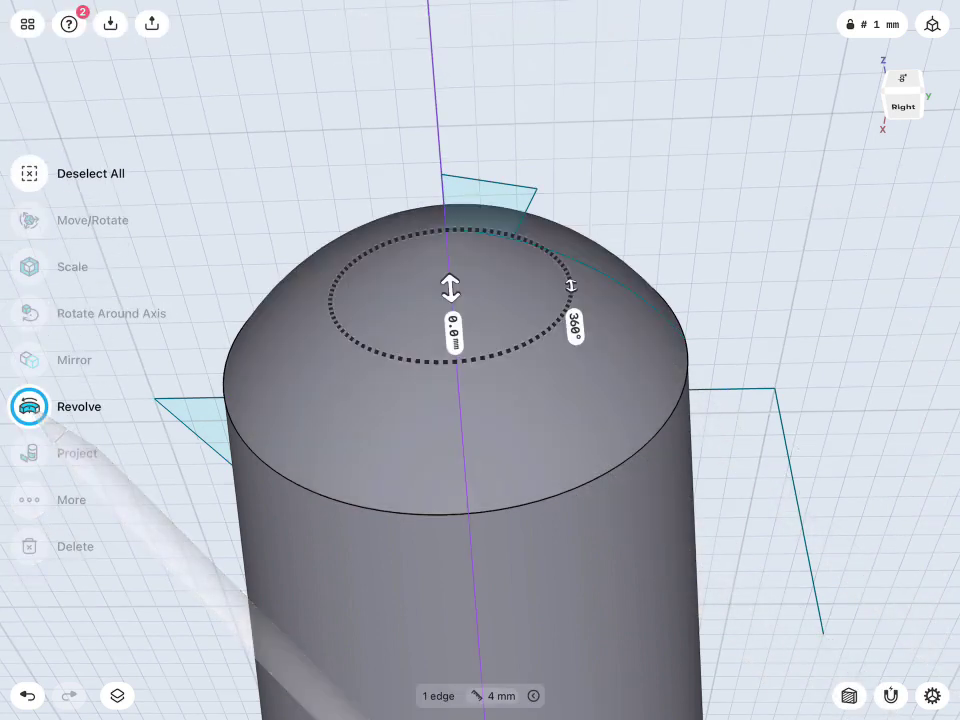
Revolve the knob profile about the axis and fillet its top edge at 0.8 mm.
click(658, 214)
click(447, 182)
click(30, 430)
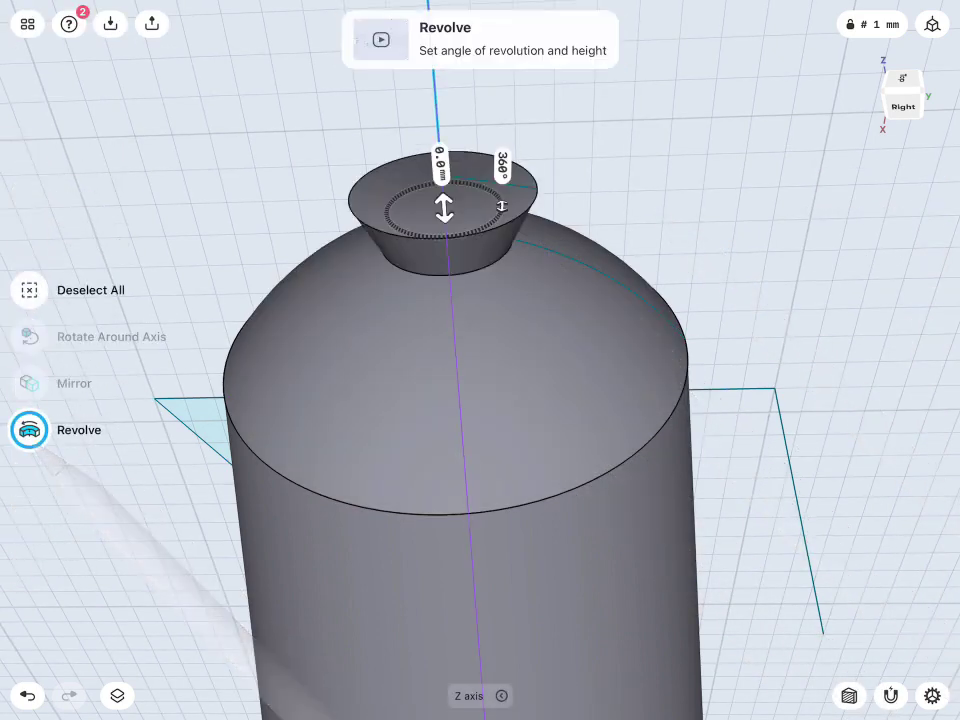
click(529, 193)
mouse_move(529, 193)
mouse_down()
mouse_move(528, 206)
mouse_move(542, 193)
mouse_up()
click(626, 176)
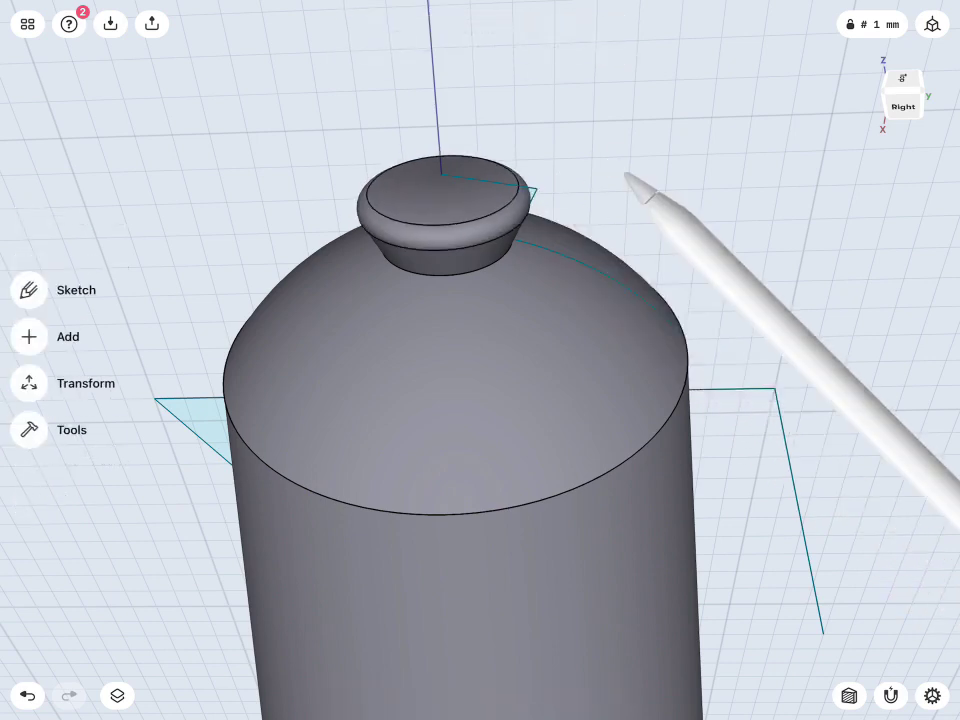
Bevel the edge where the lid meets the body with a -0.3 mm chamfer.
drag(684, 362, 706, 376)
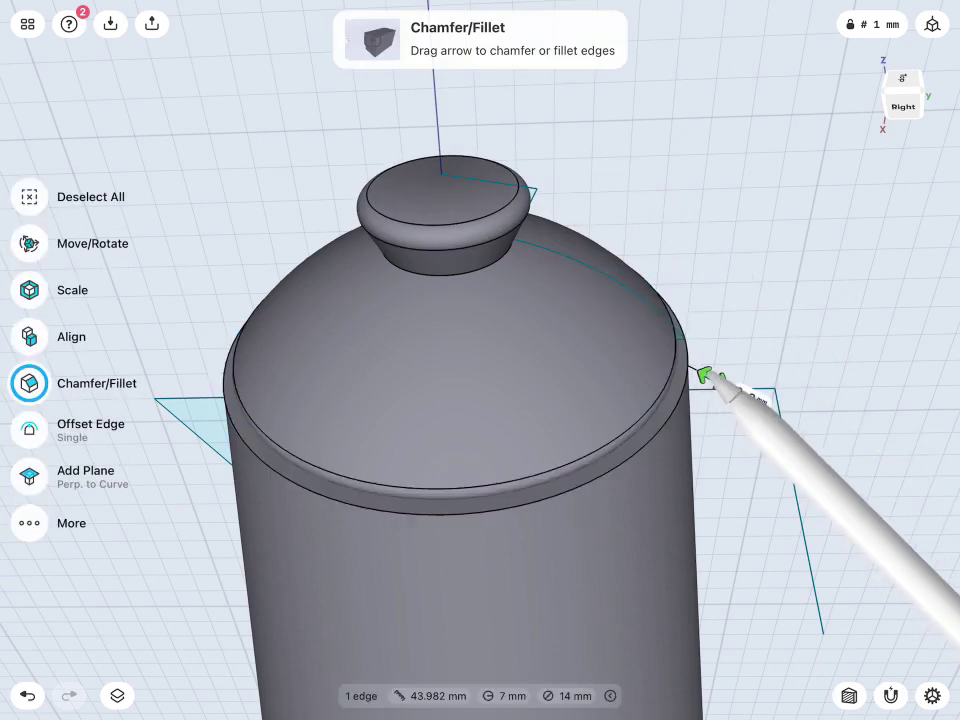
click(737, 401)
scroll(785, 430, up, 3)
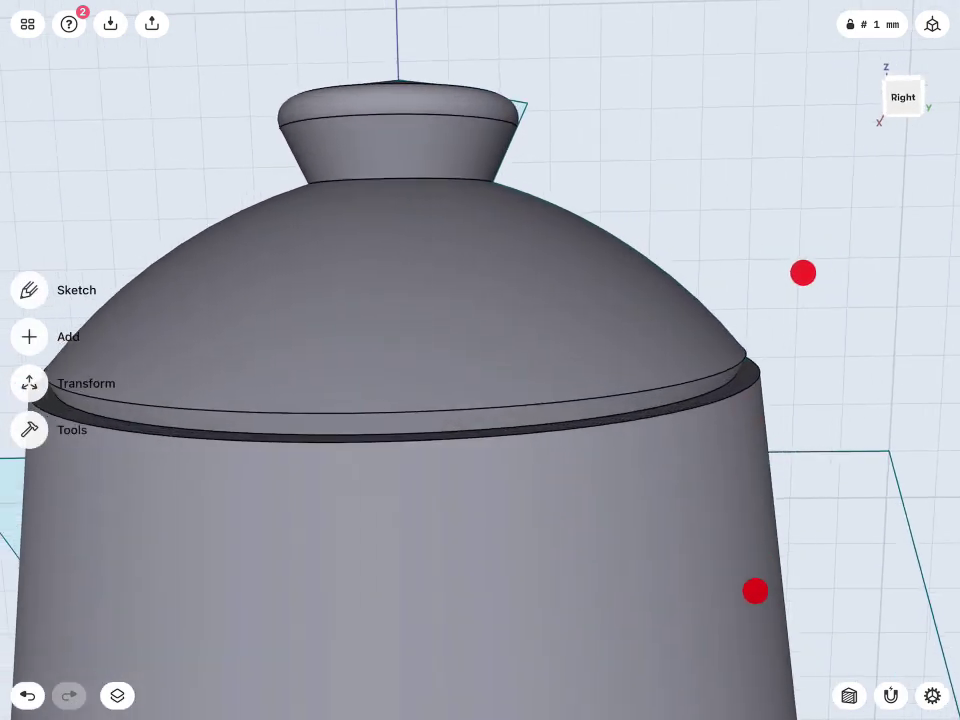
click(771, 379)
drag(773, 377, 750, 402)
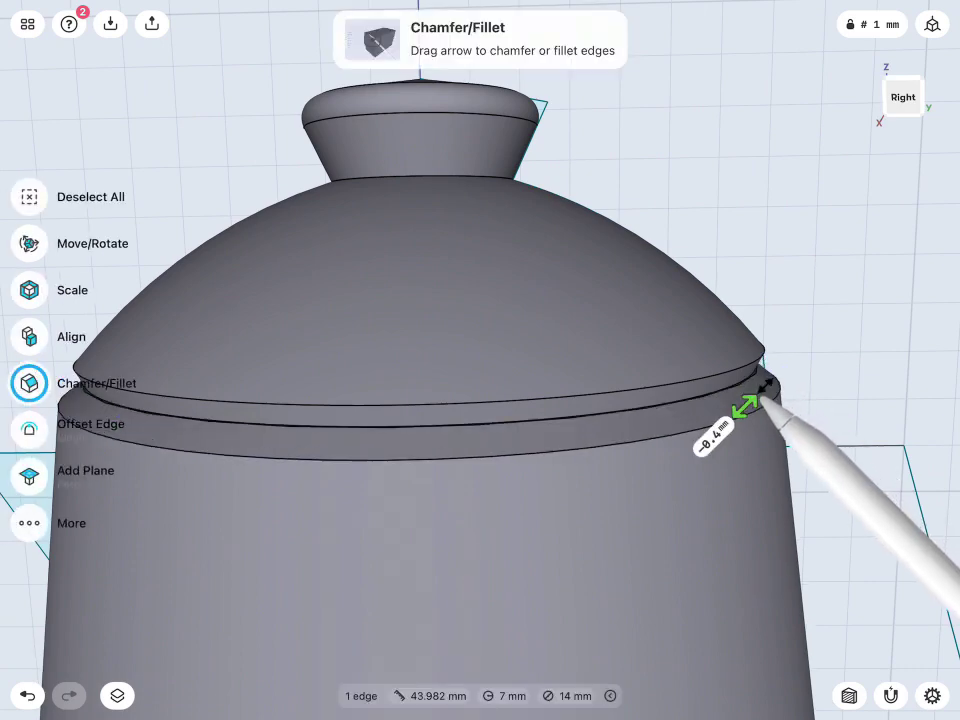
scroll(755, 415, down, 3)
scroll(778, 385, up, 1)
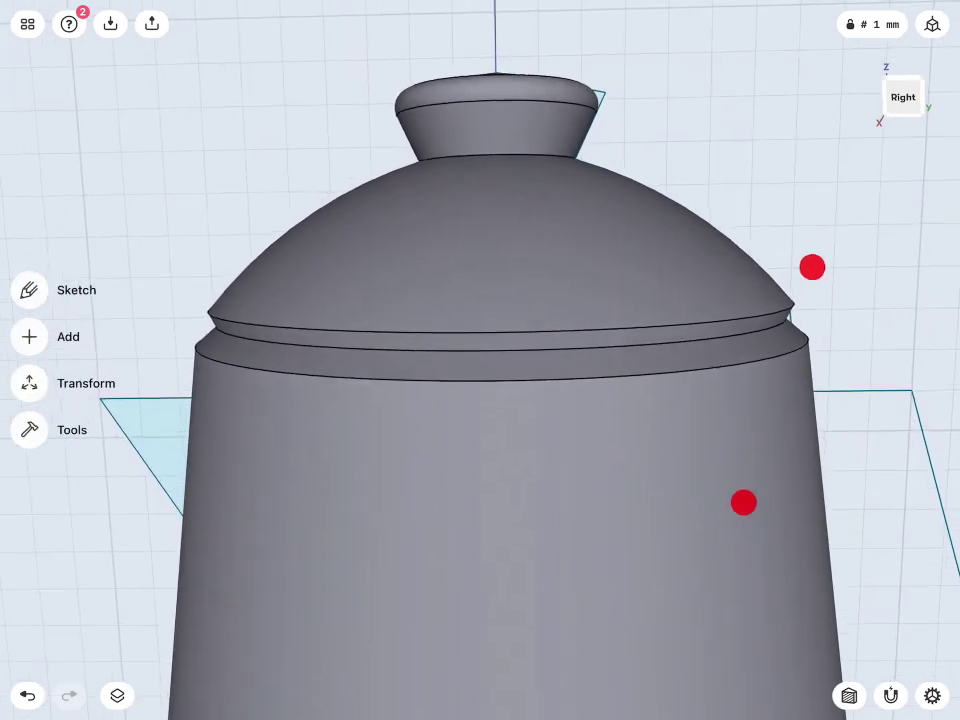
Chamfer the lid's lower rim edge by 1.4 mm and its upper rim edge by 0.4 mm.
click(793, 345)
drag(795, 345, 843, 342)
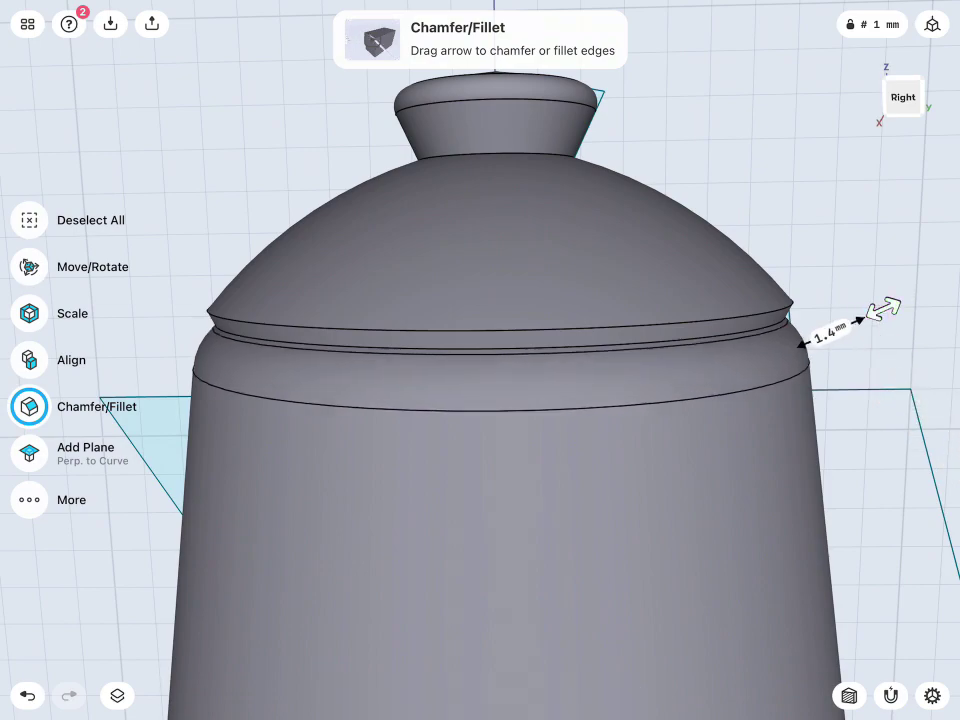
click(857, 300)
click(785, 297)
drag(803, 302, 830, 300)
click(846, 268)
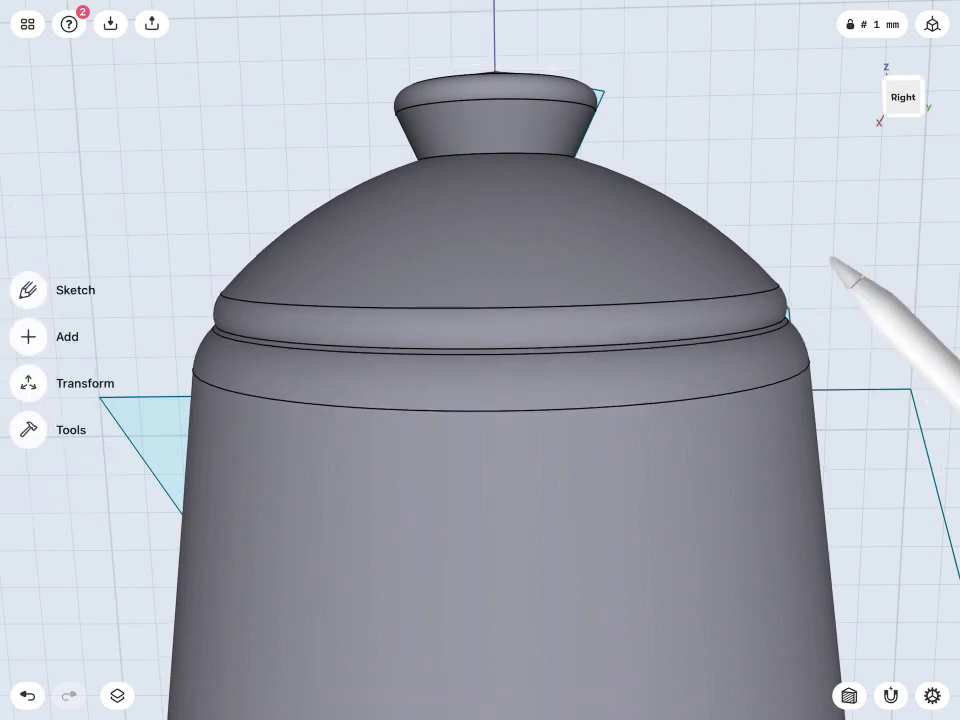
middle_drag(724, 478, 608, 381)
middle_drag(620, 470, 644, 485)
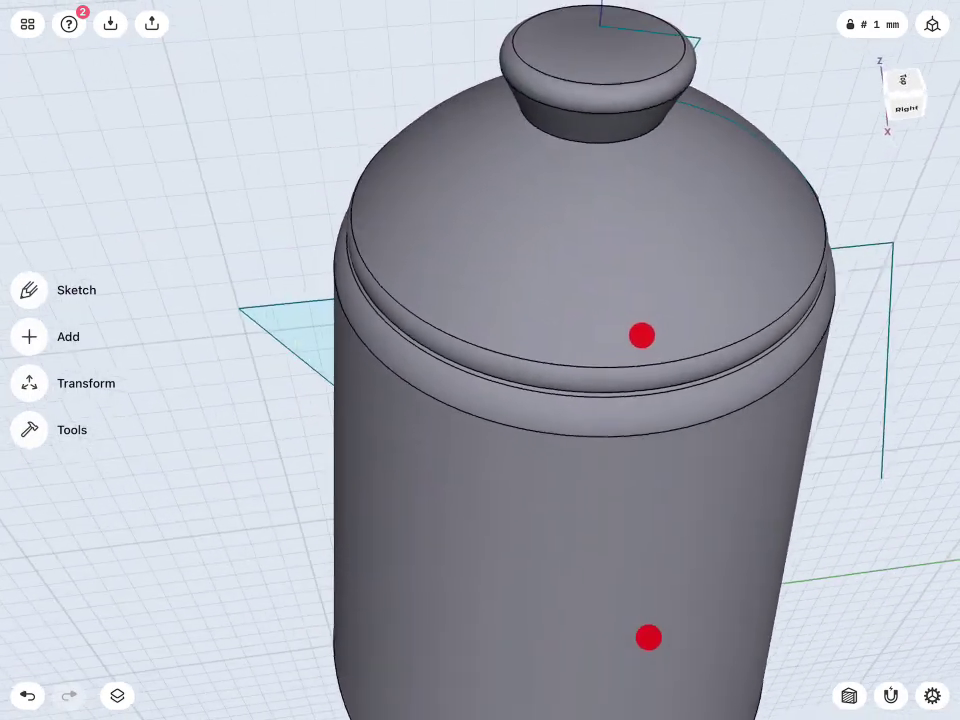
Union the knob body with the domed lid, rename the result Cap and hide it.
click(117, 695)
click(740, 110)
click(668, 246)
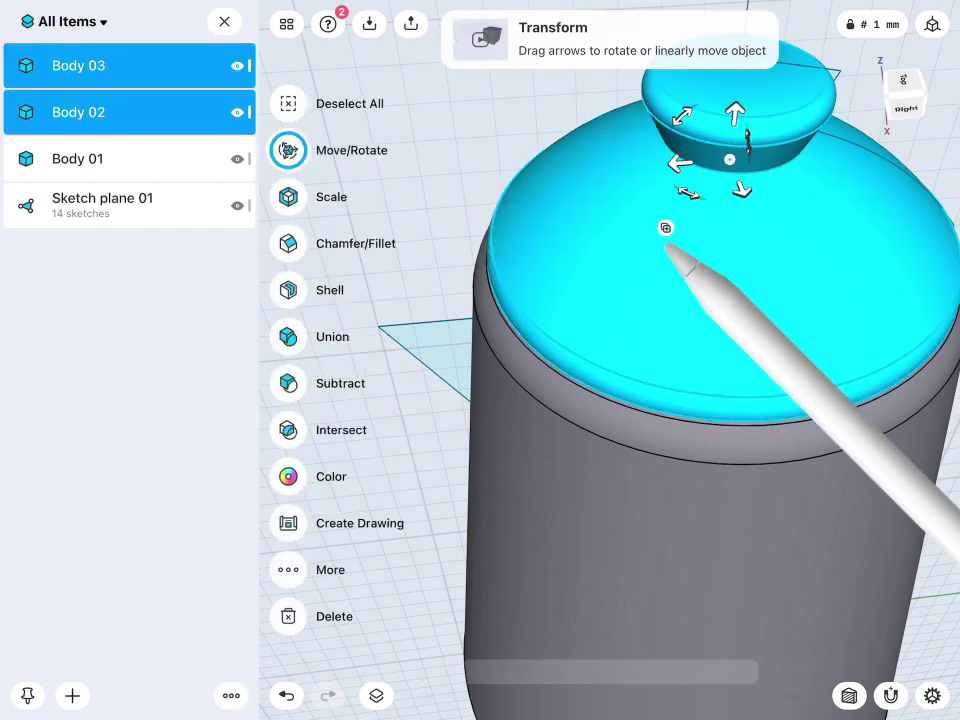
click(288, 337)
click(289, 311)
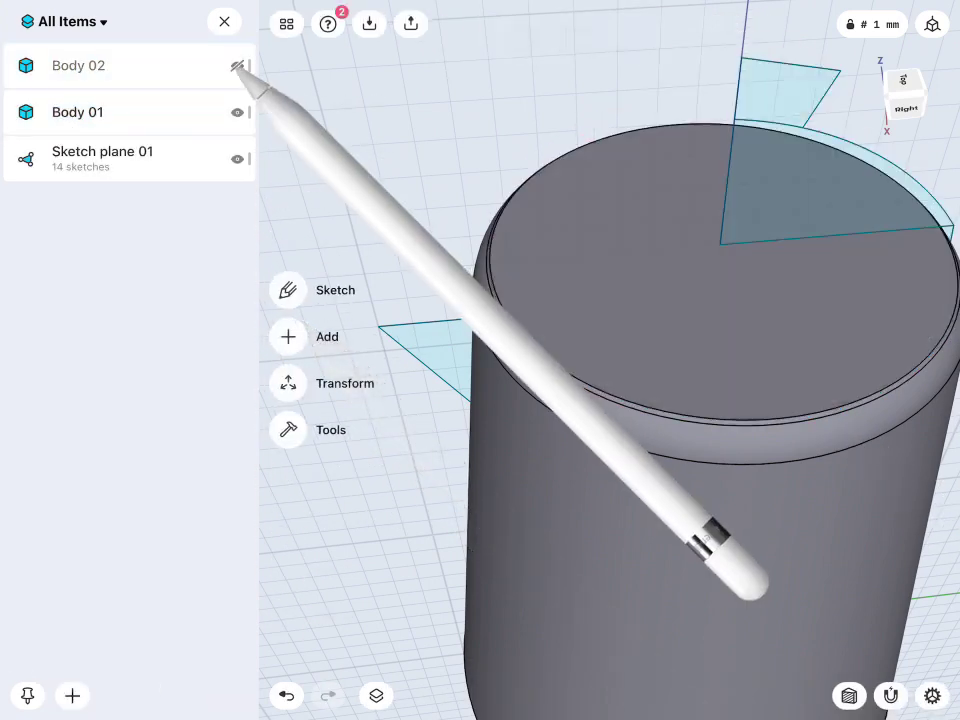
drag(245, 66, 137, 66)
click(198, 65)
text(Ca)
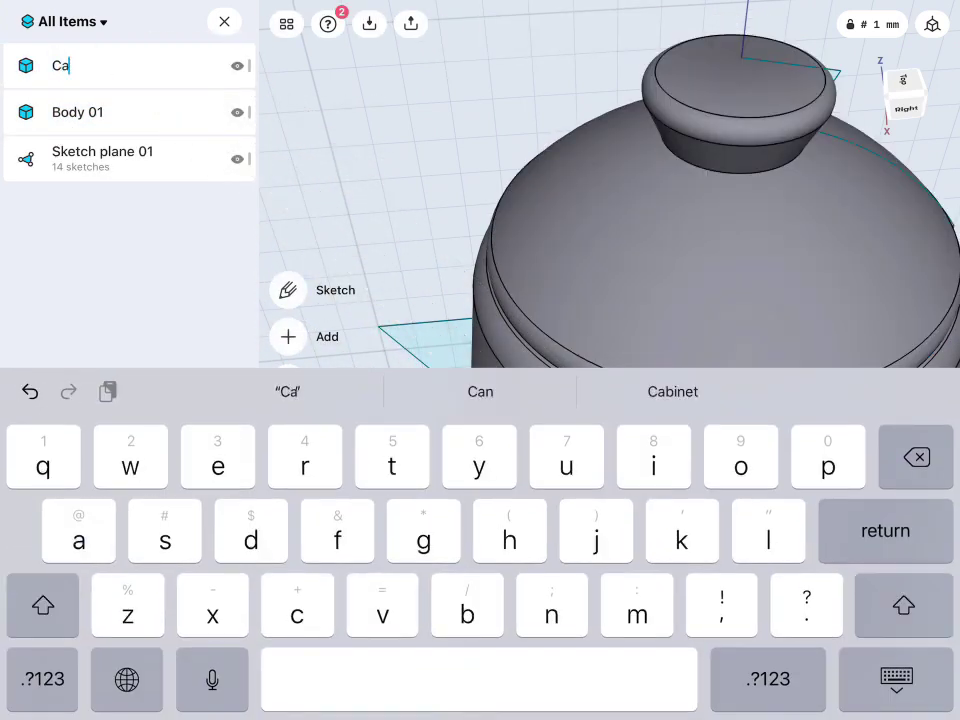
text(p)
key(Return)
click(237, 66)
Extrude the spout face 1.5 mm as a separate new body, then offset that face.
click(456, 370)
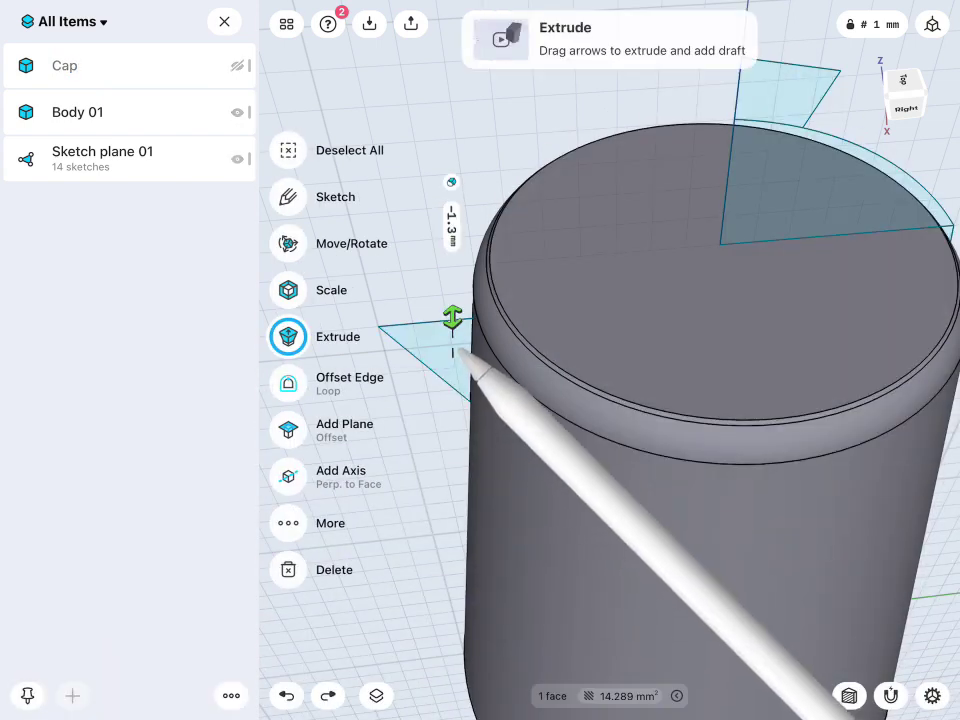
drag(452, 318, 450, 313)
click(451, 286)
click(416, 137)
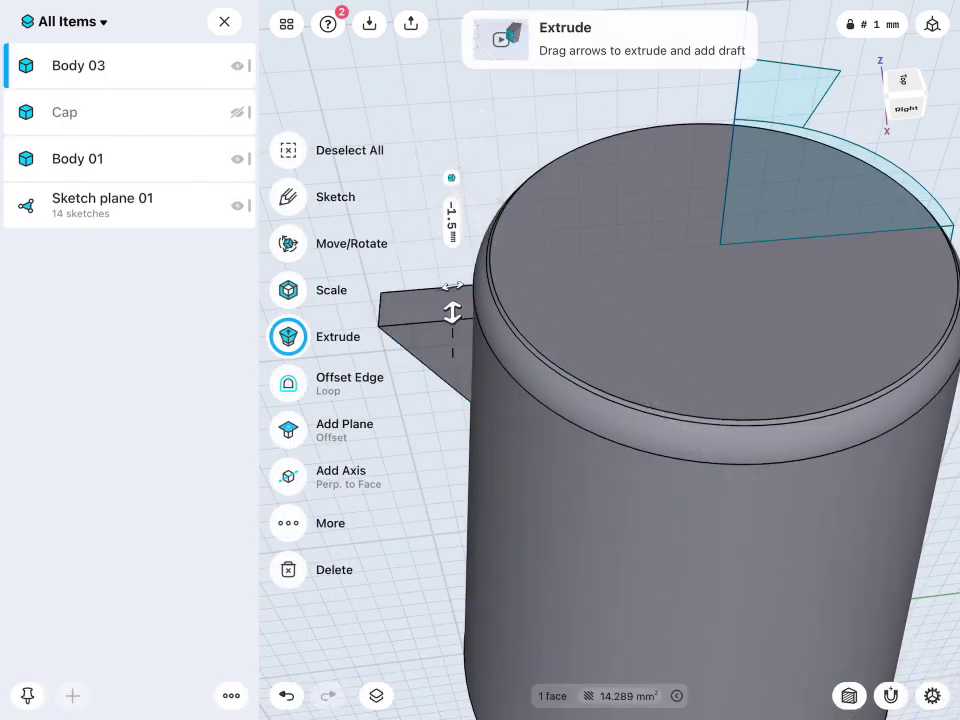
click(450, 385)
click(450, 385)
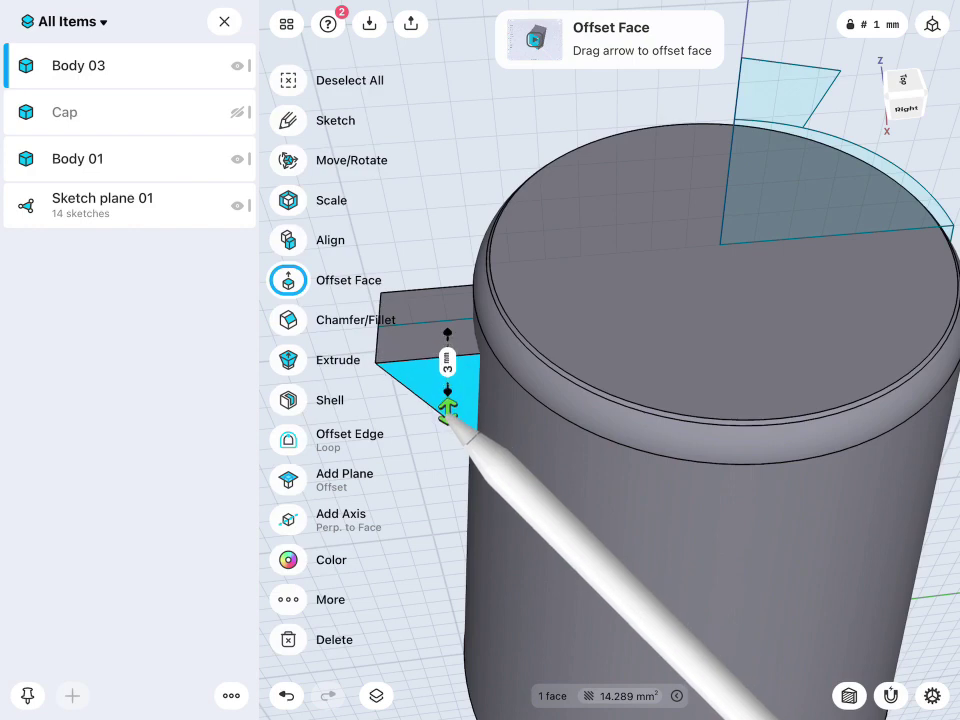
click(432, 470)
Shell Body 01 from its top face with a 0.3 mm wall.
click(561, 257)
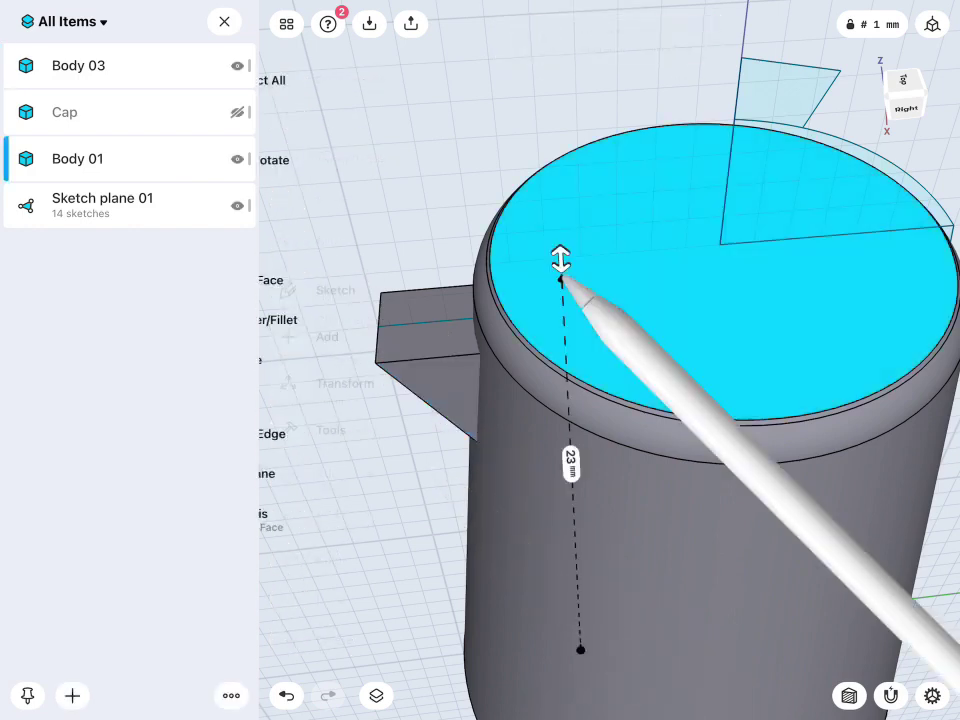
click(288, 400)
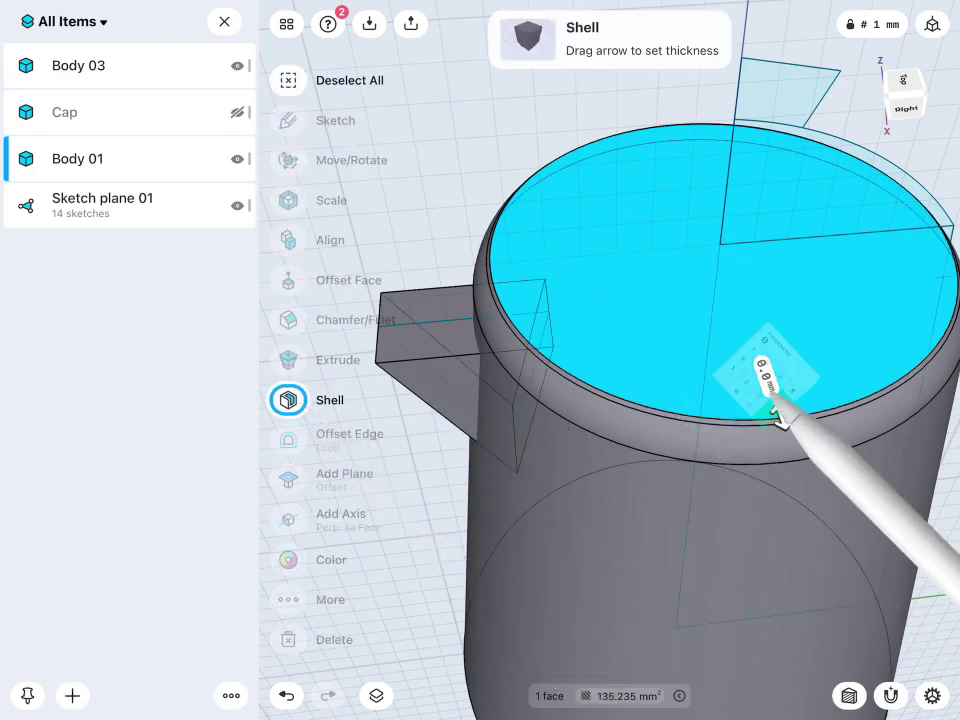
click(770, 385)
text(0.3)
click(831, 422)
click(445, 235)
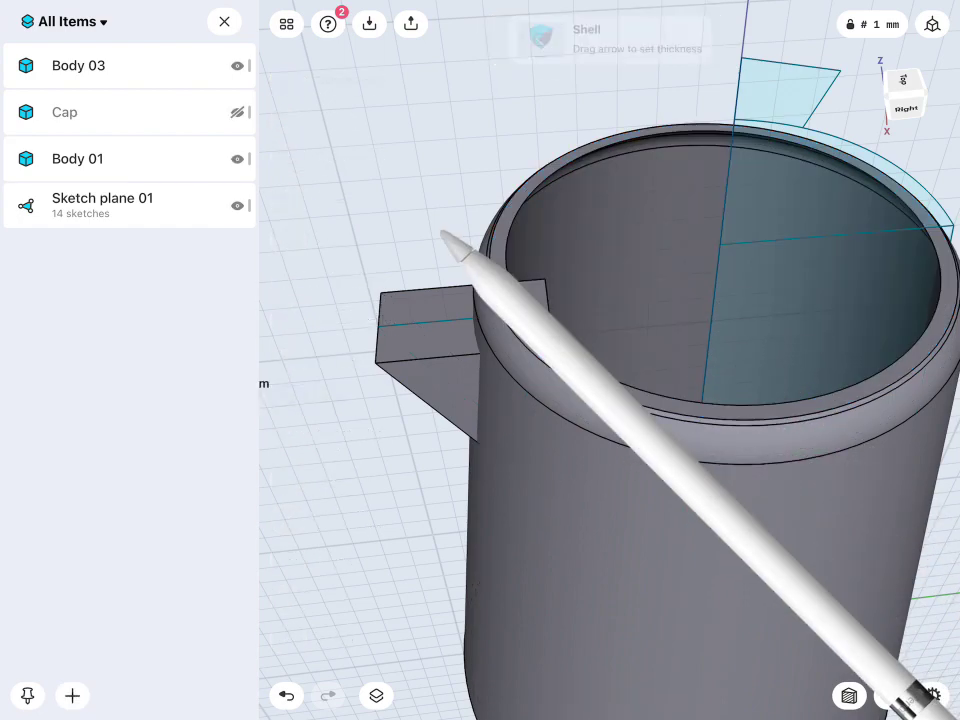
drag(560, 400, 615, 349)
Subtract the spout box (Body 03) from the pot, keeping the box, then hide it.
click(484, 560)
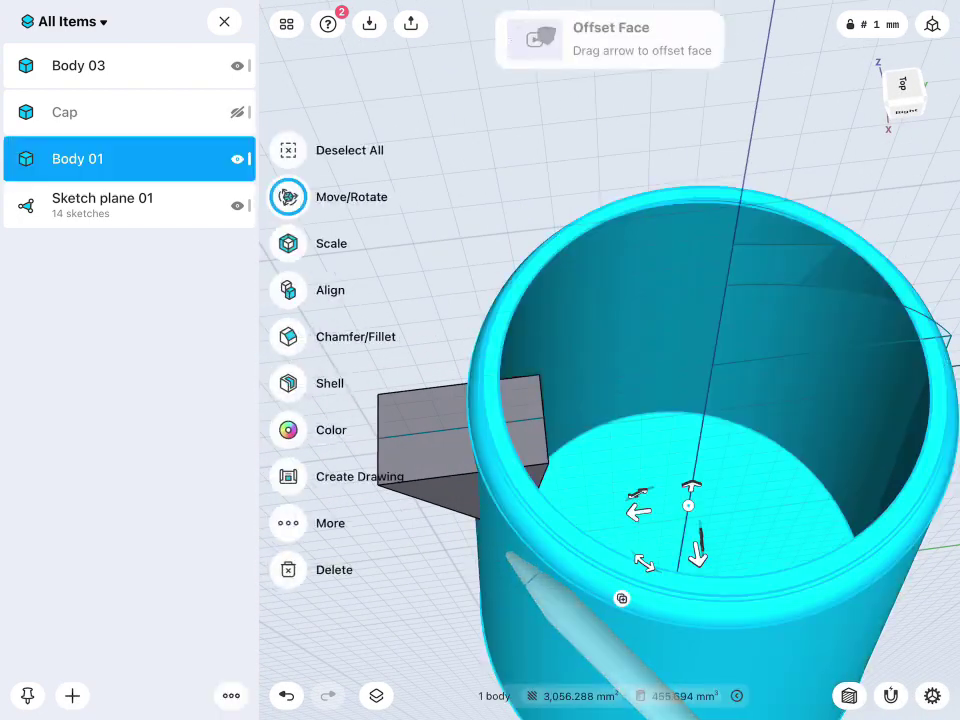
click(288, 522)
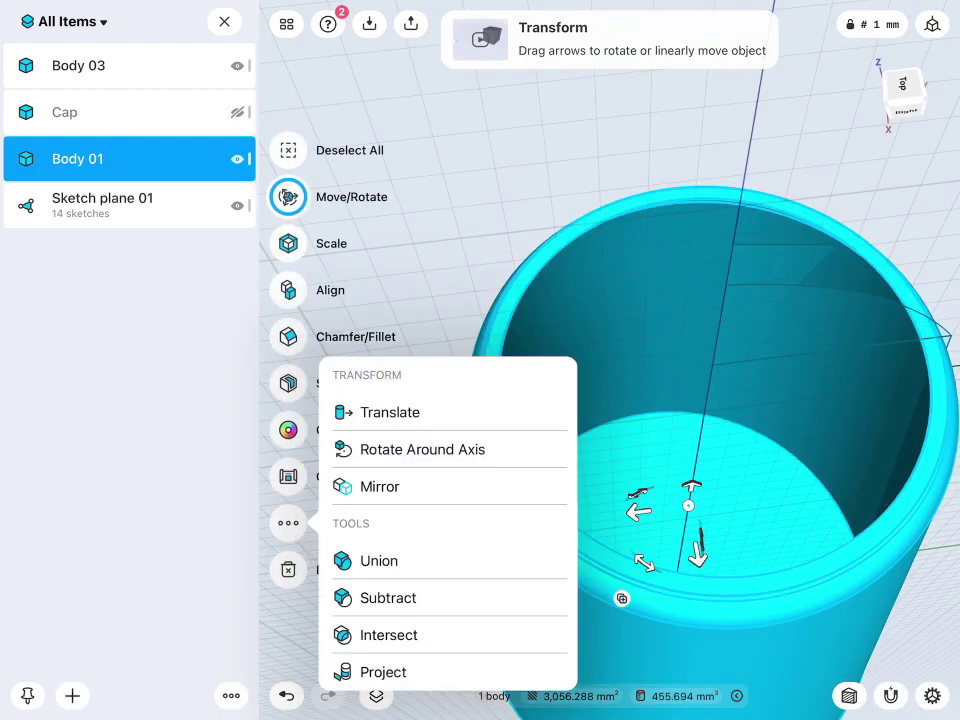
click(388, 597)
click(445, 456)
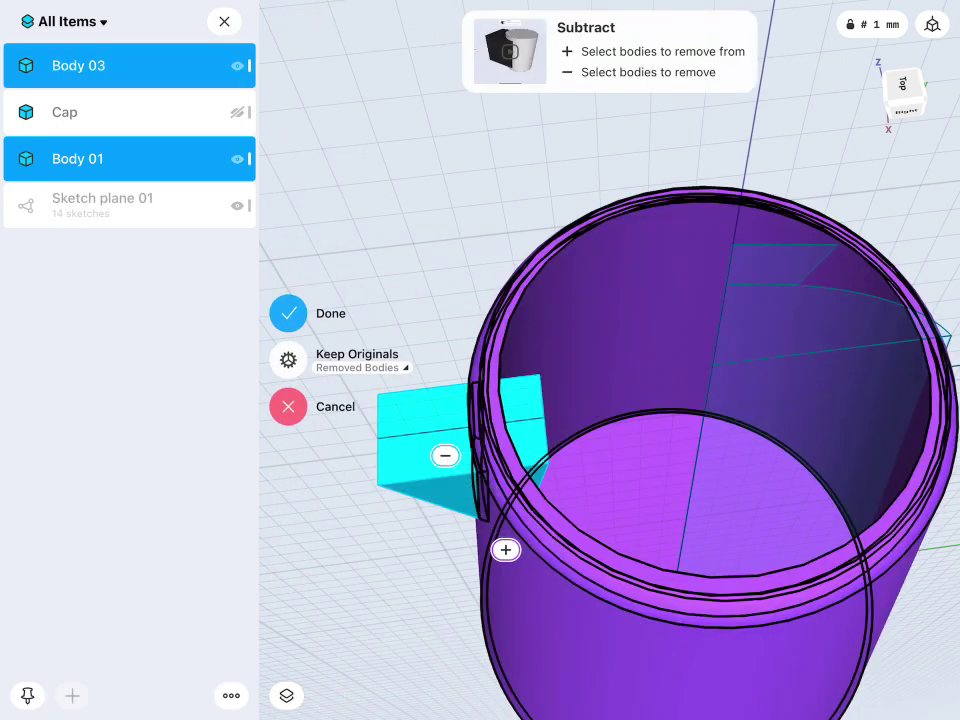
click(388, 368)
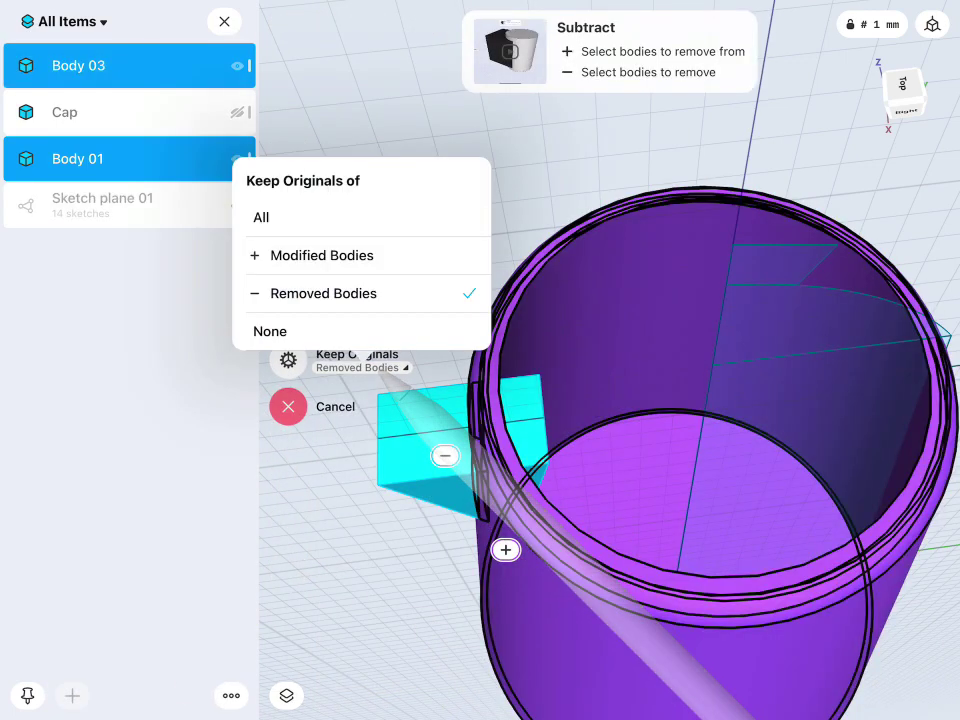
click(380, 295)
click(290, 315)
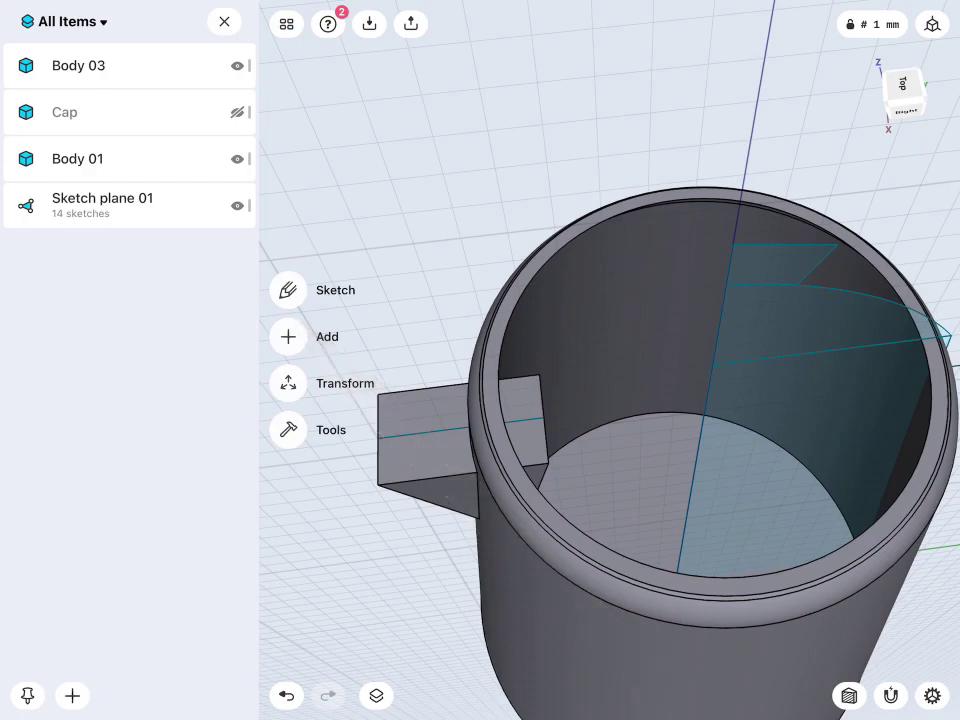
click(237, 159)
click(237, 159)
click(237, 66)
mouse_move(700, 300)
mouse_down()
mouse_move(654, 420)
mouse_move(542, 448)
mouse_move(666, 334)
mouse_move(639, 214)
mouse_move(590, 364)
mouse_move(710, 503)
mouse_up()
Unhide the spout box and shell it through its end faces at 0.3 mm thickness.
click(237, 66)
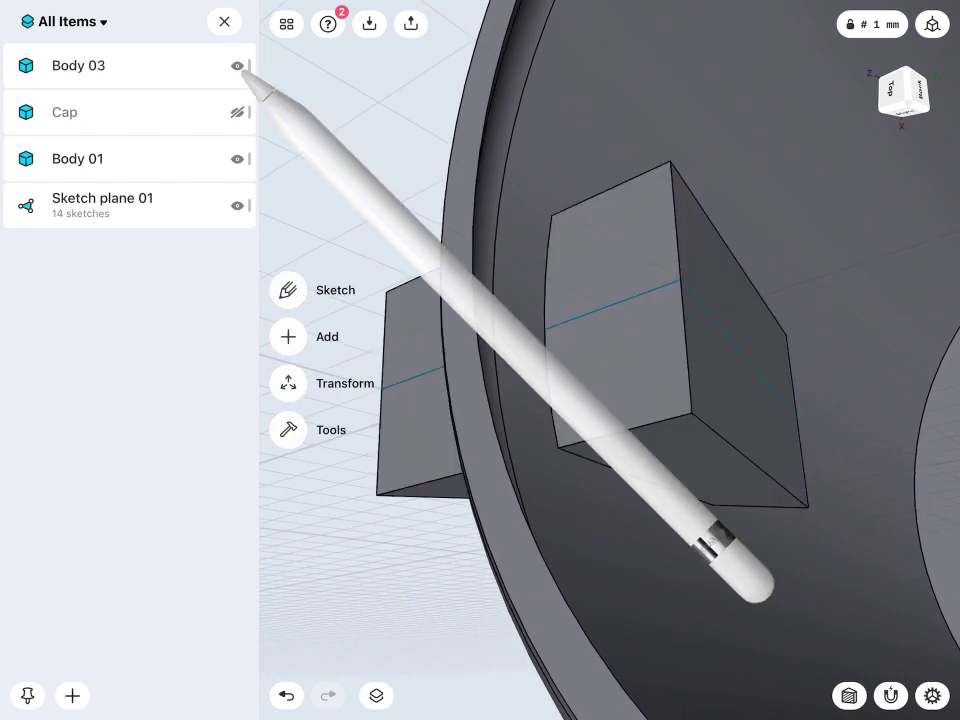
click(410, 440)
click(288, 399)
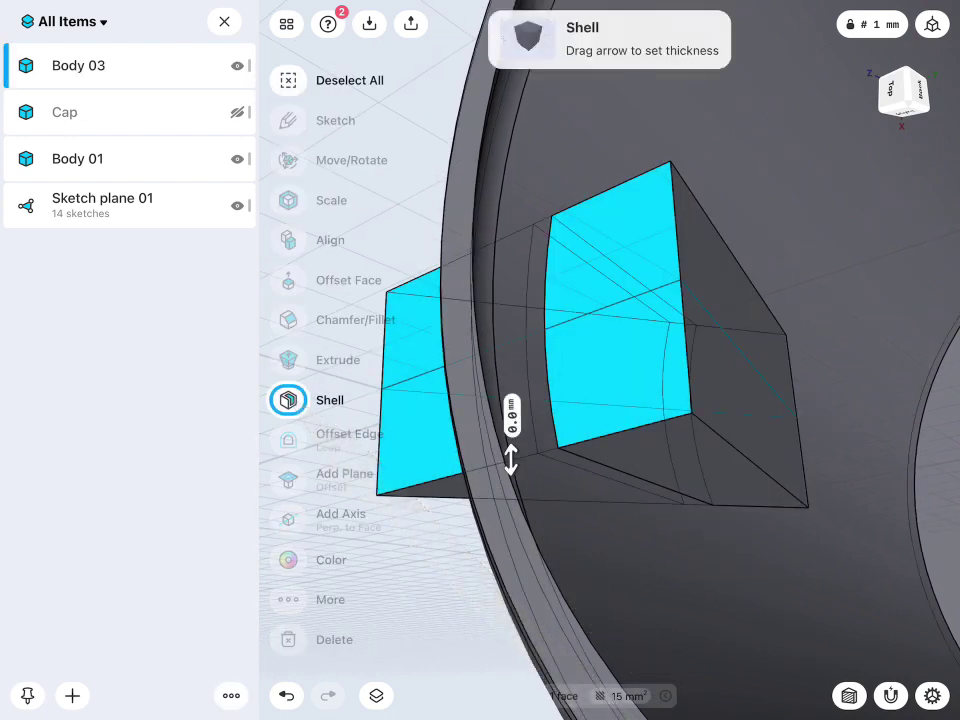
click(510, 400)
click(461, 494)
click(529, 460)
click(563, 460)
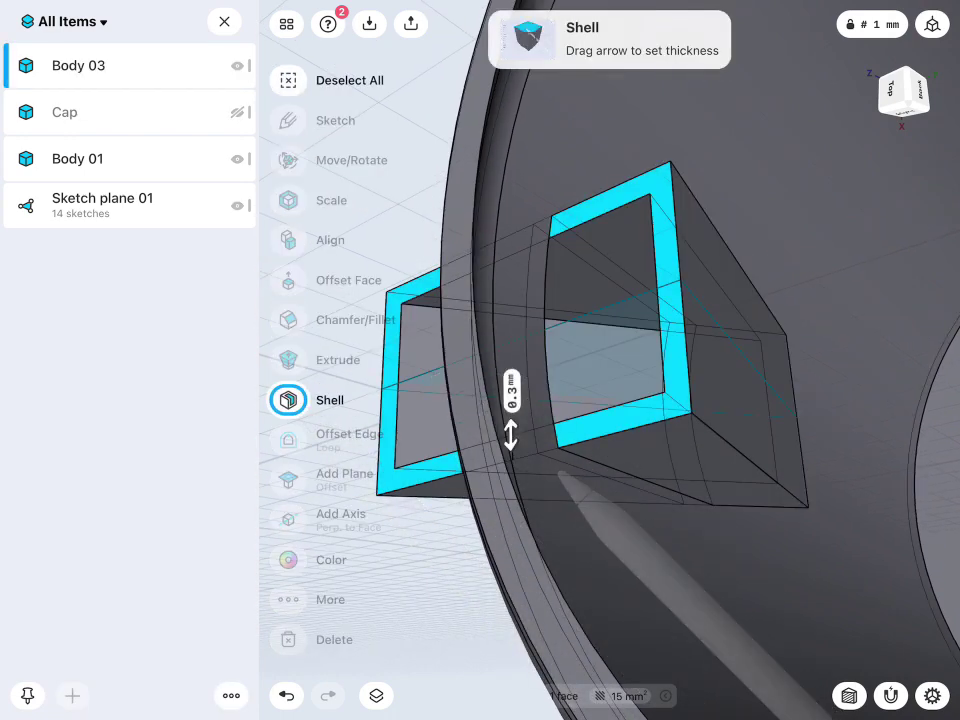
Union the hollow spout box (Body 03) with the pot body (Body 01).
click(438, 480)
click(574, 527)
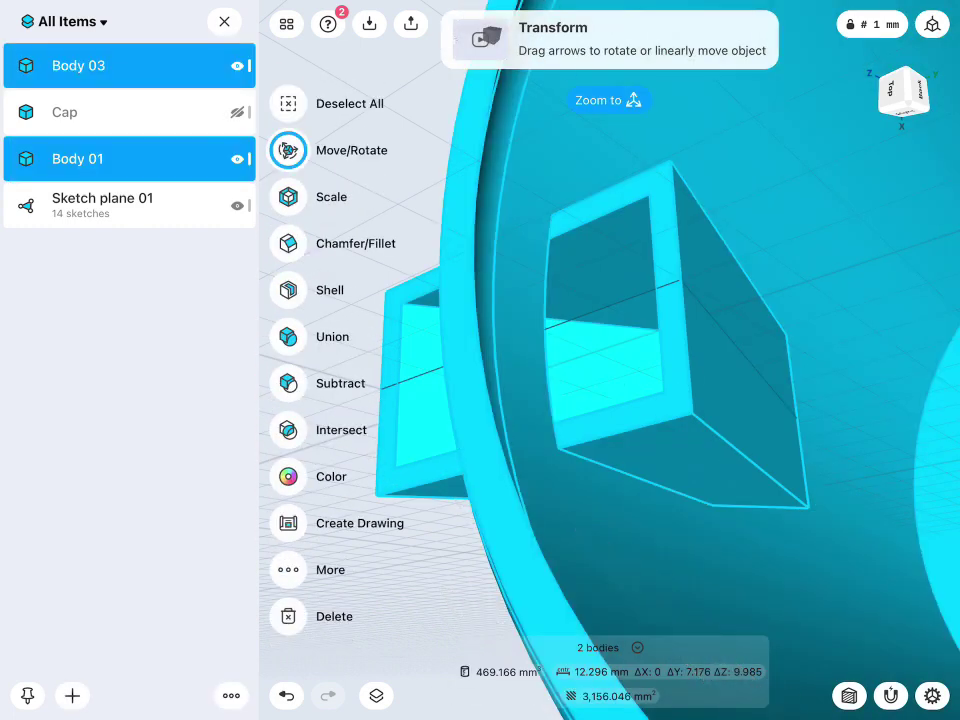
click(290, 338)
click(282, 318)
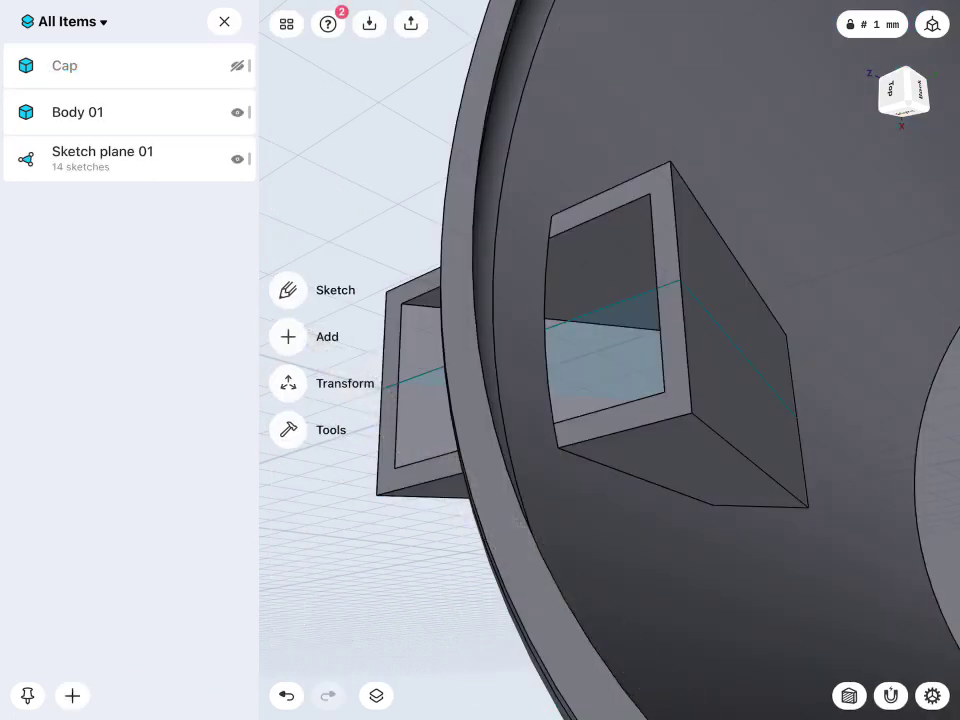
click(715, 300)
mouse_move(688, 222)
mouse_down()
mouse_move(636, 285)
mouse_move(596, 317)
mouse_move(577, 318)
mouse_move(620, 296)
mouse_up()
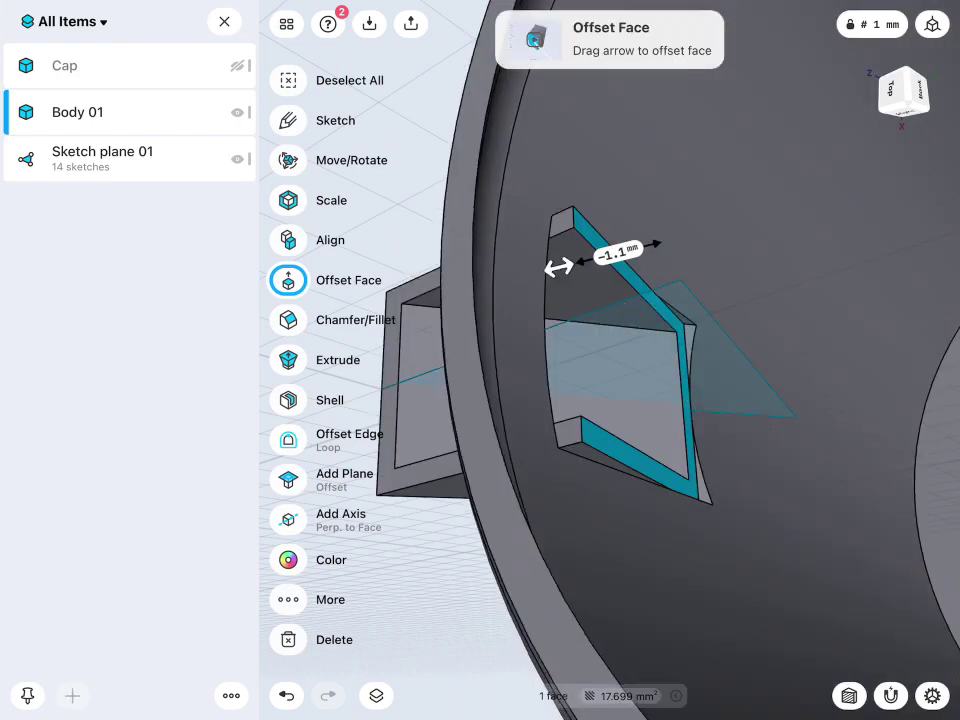
click(576, 436)
drag(566, 428, 628, 449)
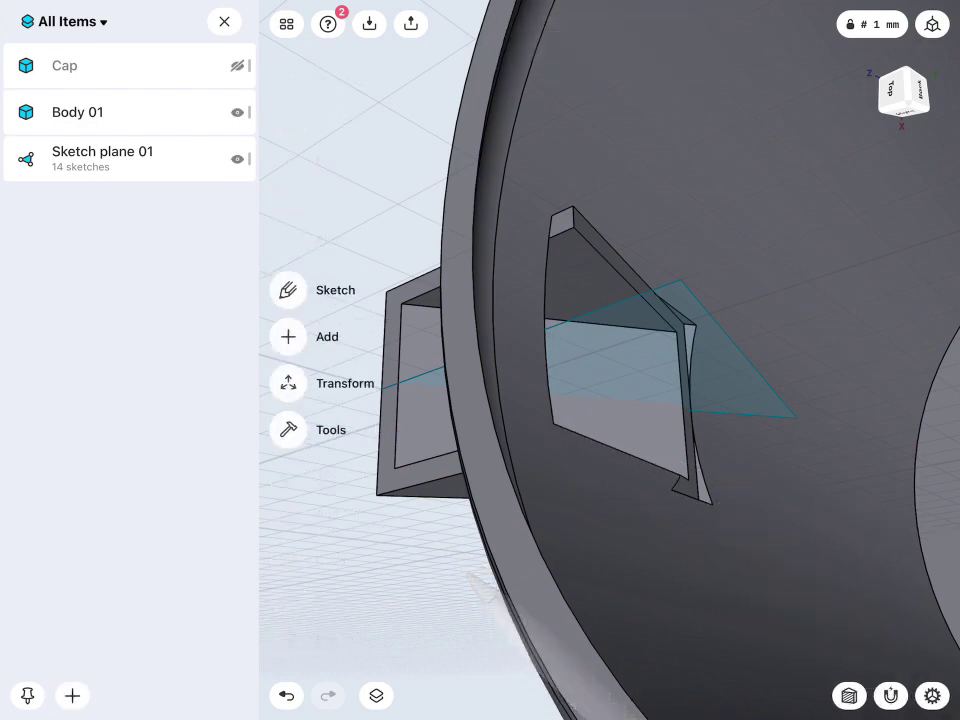
click(553, 214)
drag(553, 212, 706, 322)
click(450, 568)
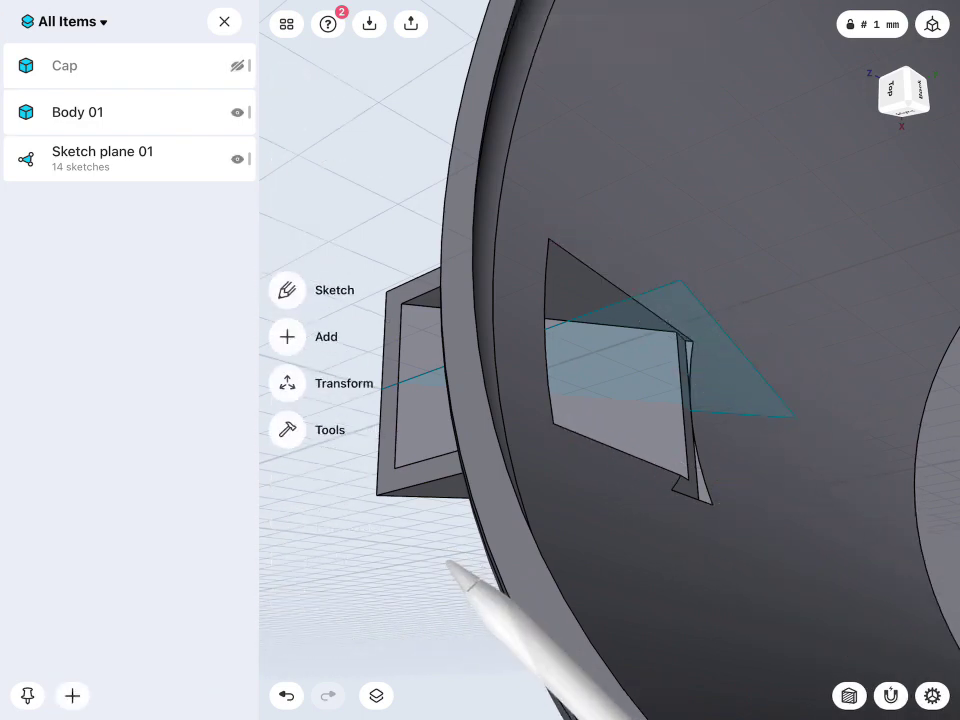
scroll(640, 400, up, 5)
mouse_move(740, 400)
mouse_down()
mouse_move(634, 357)
mouse_move(594, 399)
mouse_move(681, 429)
mouse_up()
click(544, 555)
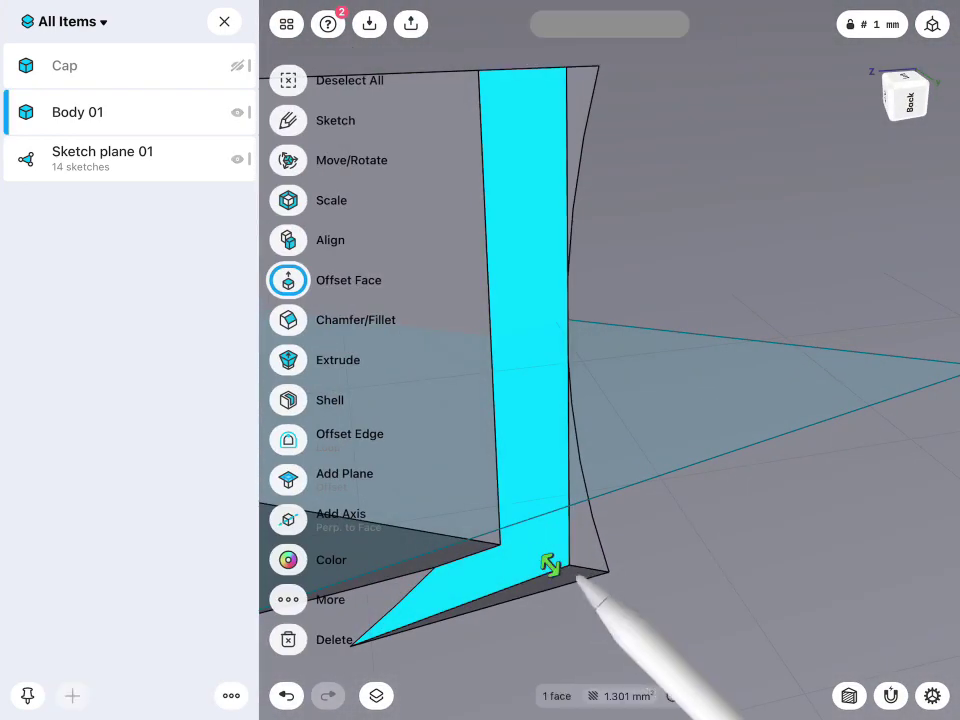
mouse_move(551, 565)
mouse_down()
mouse_move(564, 579)
mouse_move(679, 482)
mouse_up()
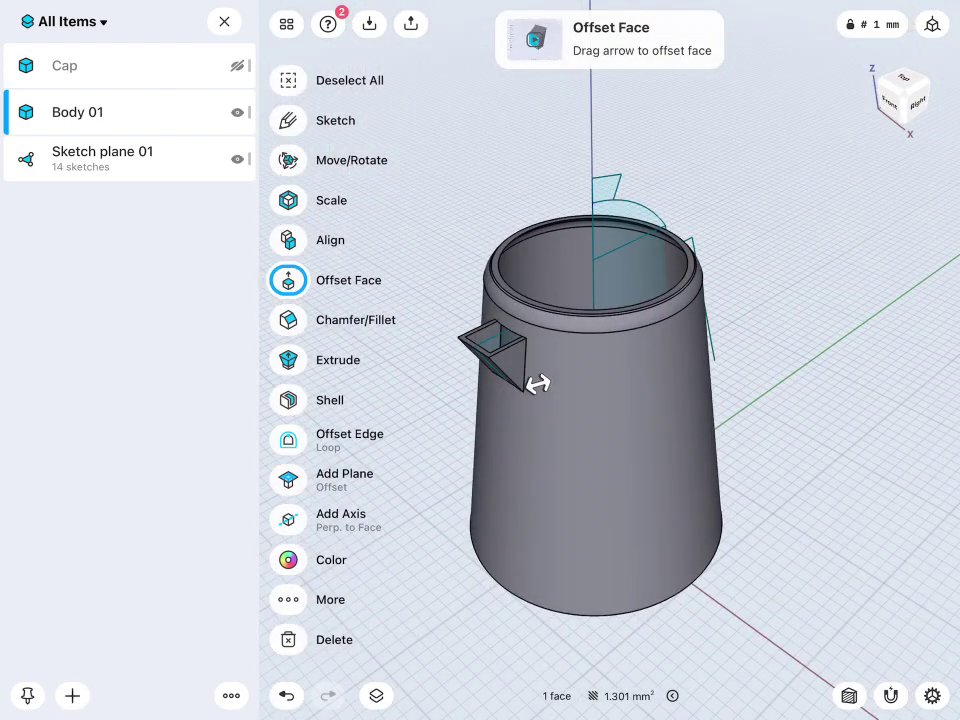
click(883, 206)
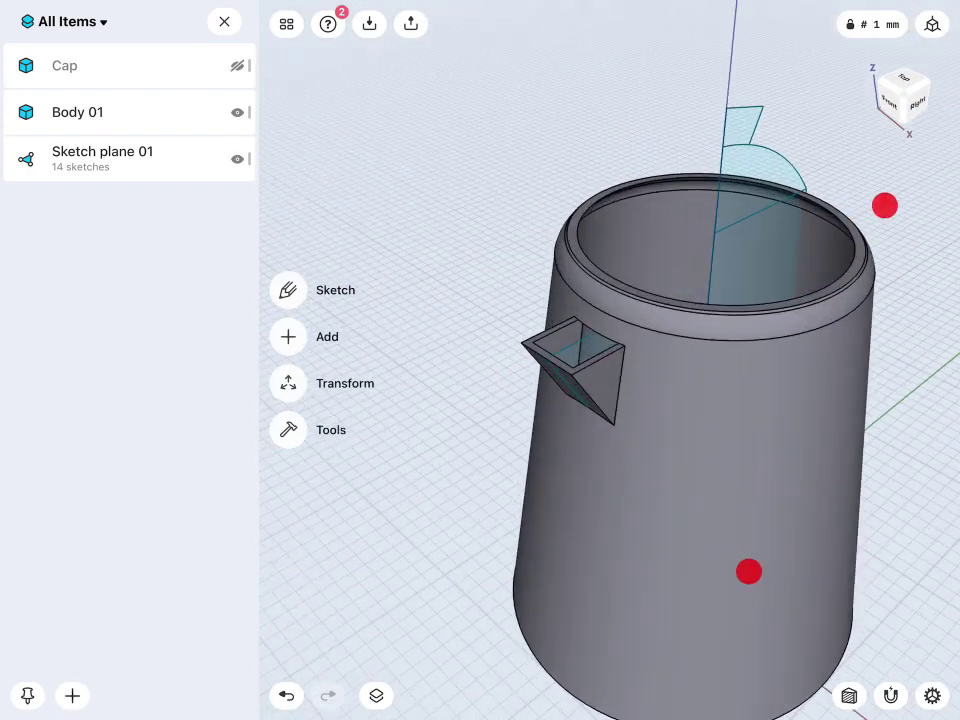
drag(748, 570, 720, 409)
scroll(720, 409, up, 5)
scroll(760, 350, up, 3)
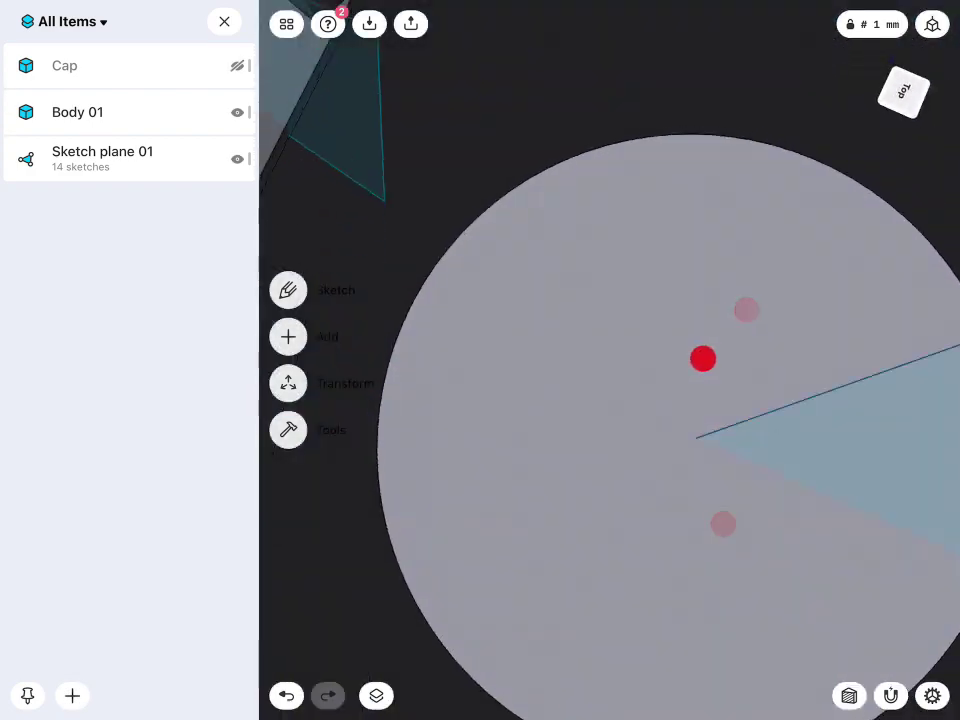
scroll(646, 397, up, 5)
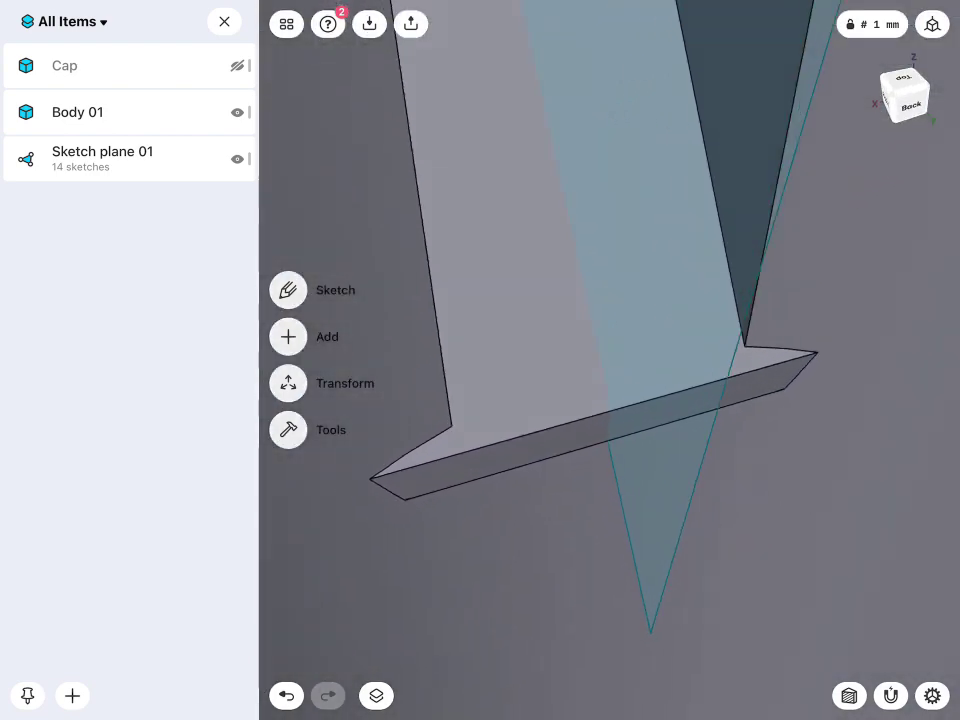
drag(849, 253, 885, 274)
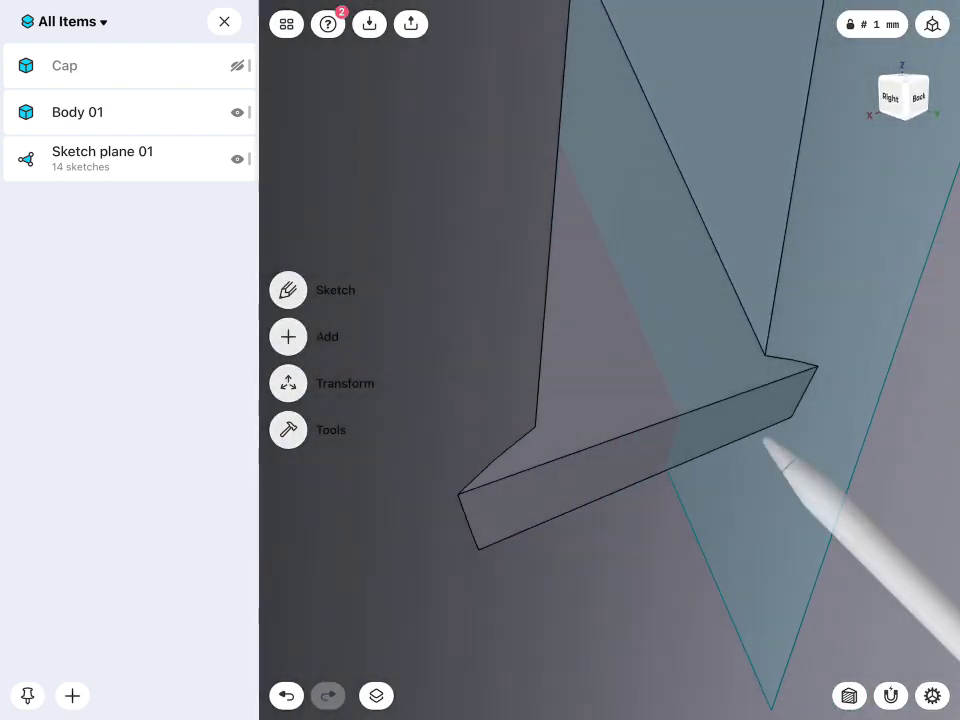
click(648, 426)
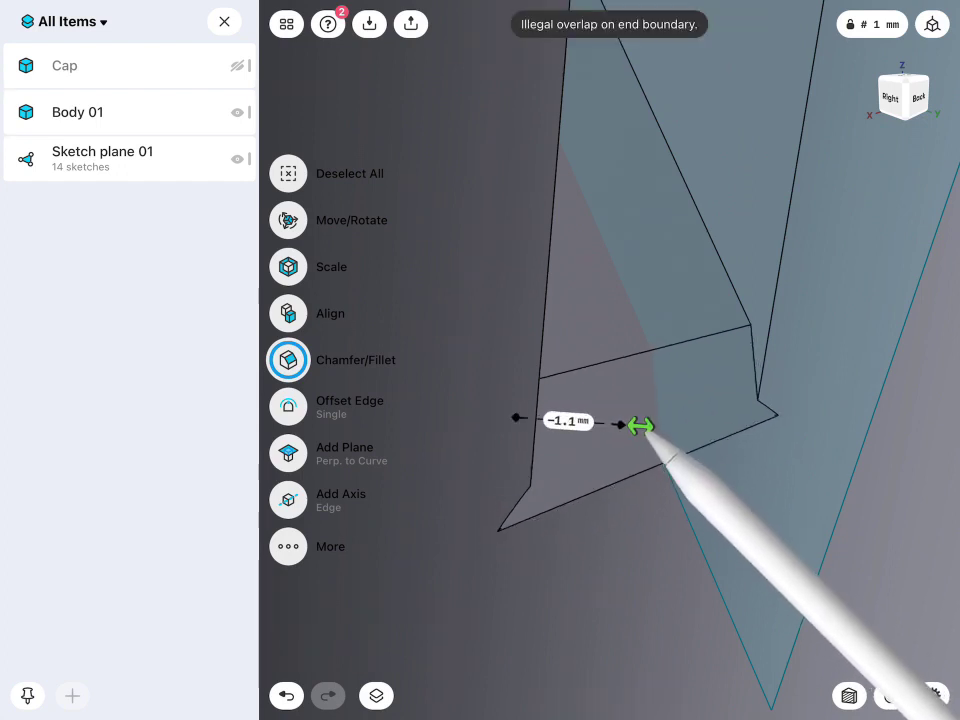
click(621, 553)
scroll(733, 464, down, 5)
scroll(685, 470, down, 5)
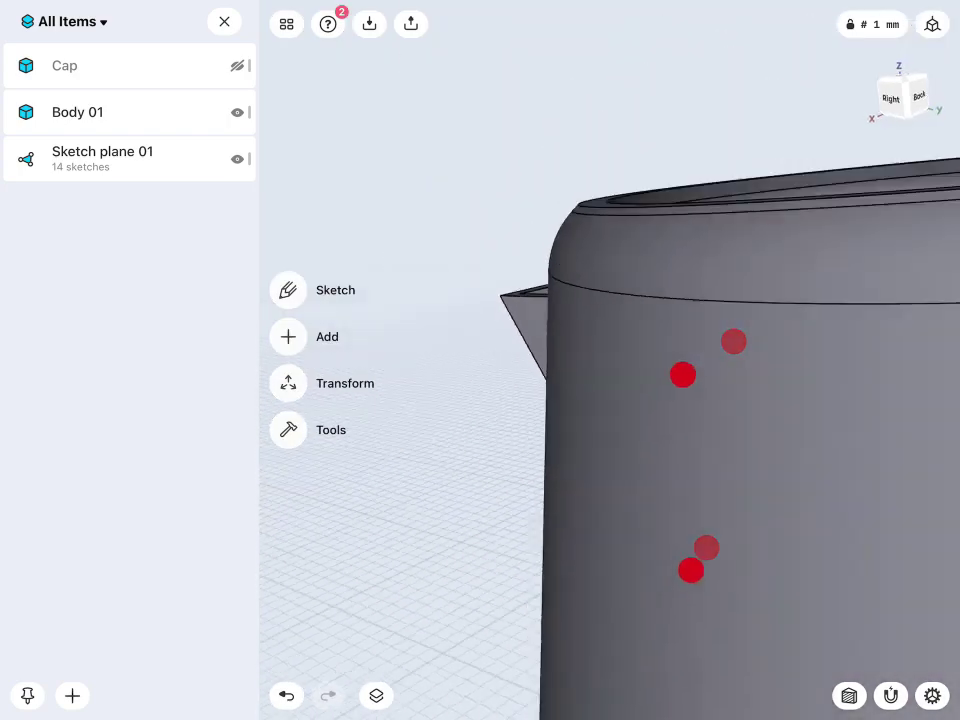
scroll(680, 460, down, 3)
mouse_move(692, 375)
mouse_down()
mouse_move(670, 505)
mouse_move(722, 444)
mouse_up()
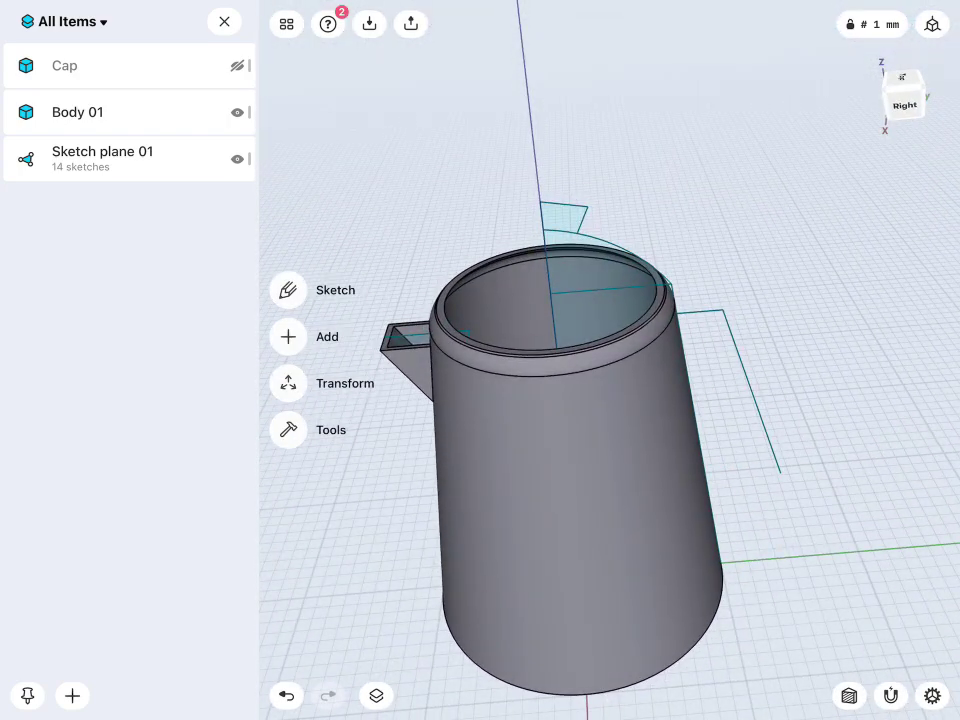
Unhide Cap, hide Body 01, and shell the cap from its bottom face at 0.3 mm.
click(237, 66)
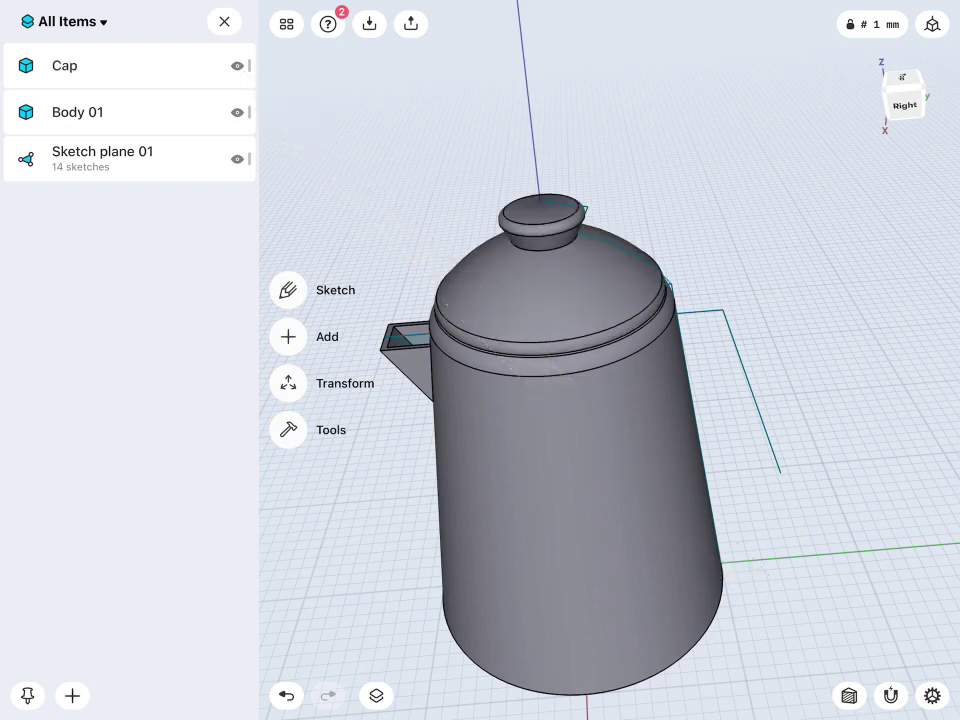
click(237, 112)
mouse_move(716, 351)
mouse_down()
mouse_move(720, 283)
mouse_move(753, 270)
mouse_up()
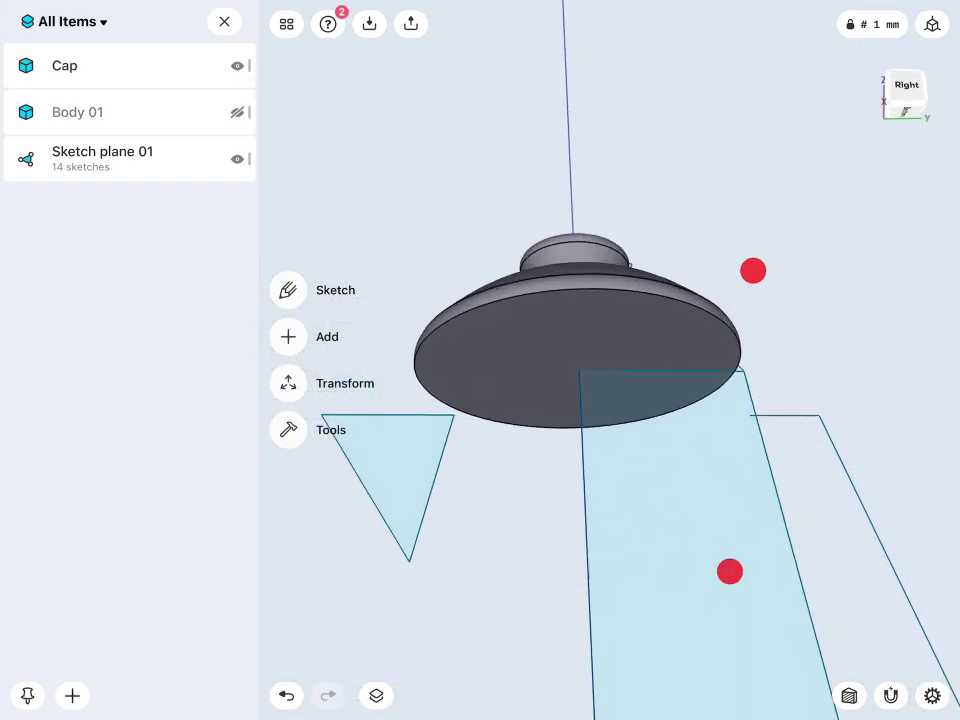
click(588, 328)
click(300, 405)
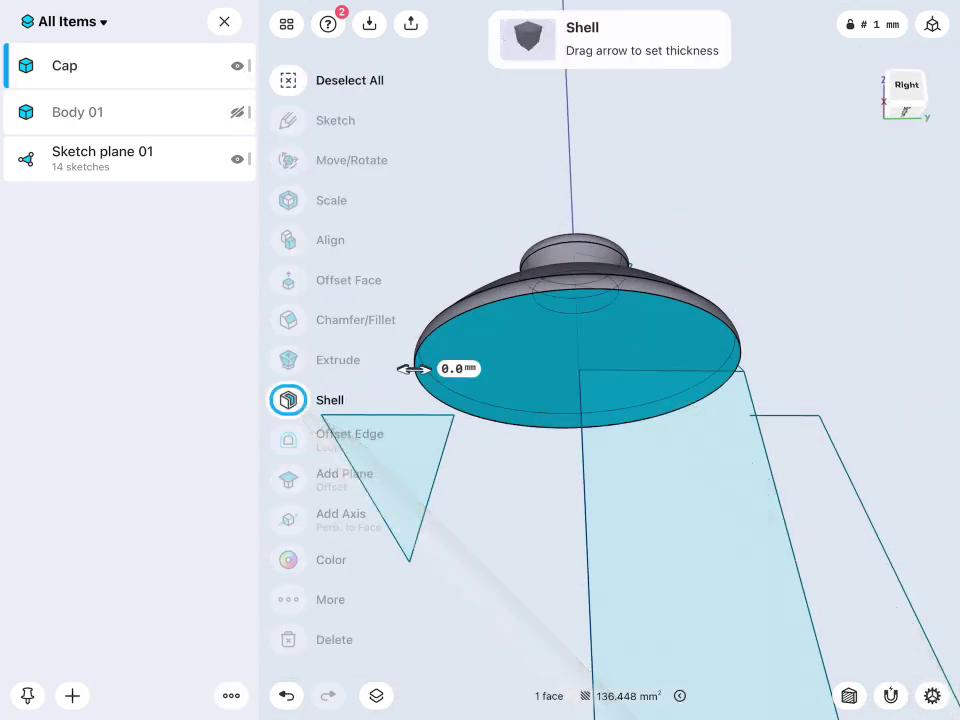
click(458, 368)
click(407, 446)
click(474, 411)
click(510, 420)
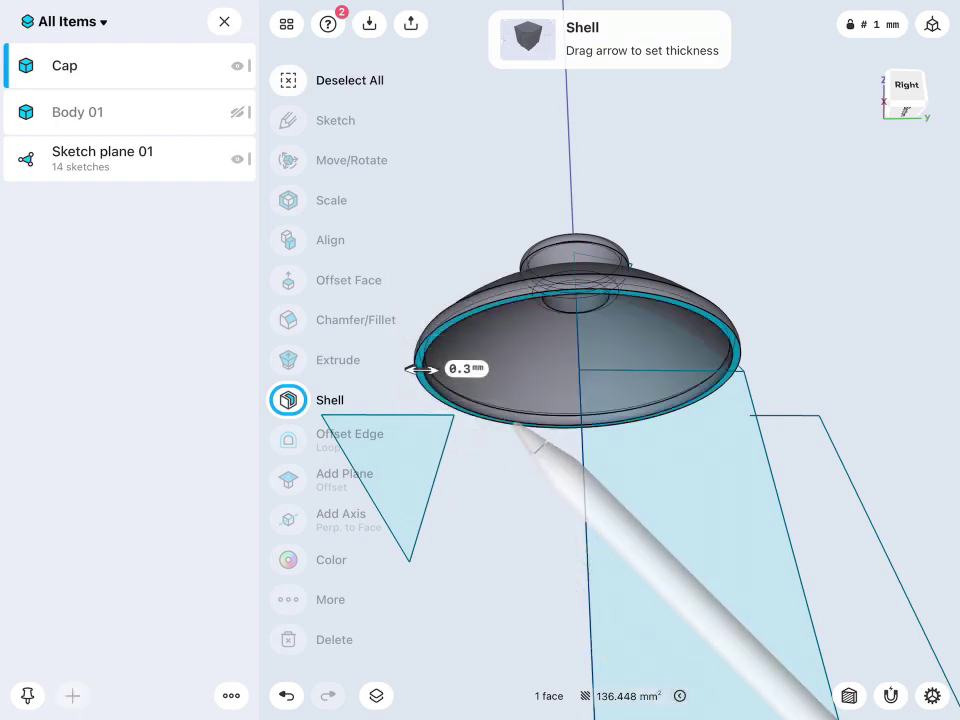
click(804, 336)
mouse_move(804, 336)
mouse_down()
mouse_move(808, 390)
mouse_move(727, 312)
mouse_up()
middle_drag(727, 312, 727, 255)
Show Body 01 and add Plane 01 perpendicular to the handle path at its lower end.
click(237, 112)
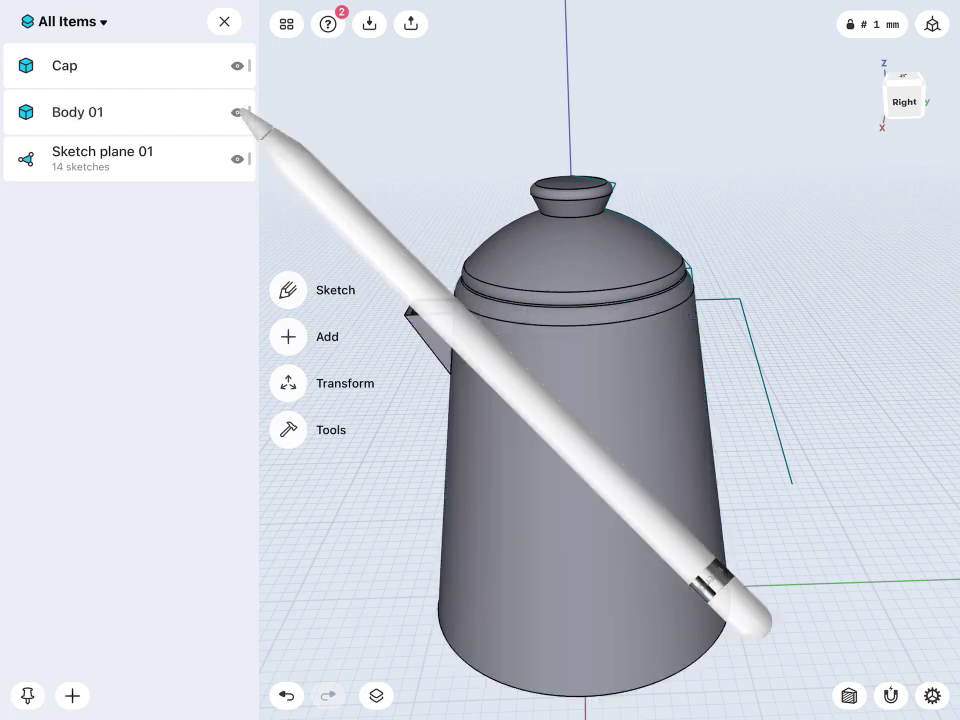
click(288, 336)
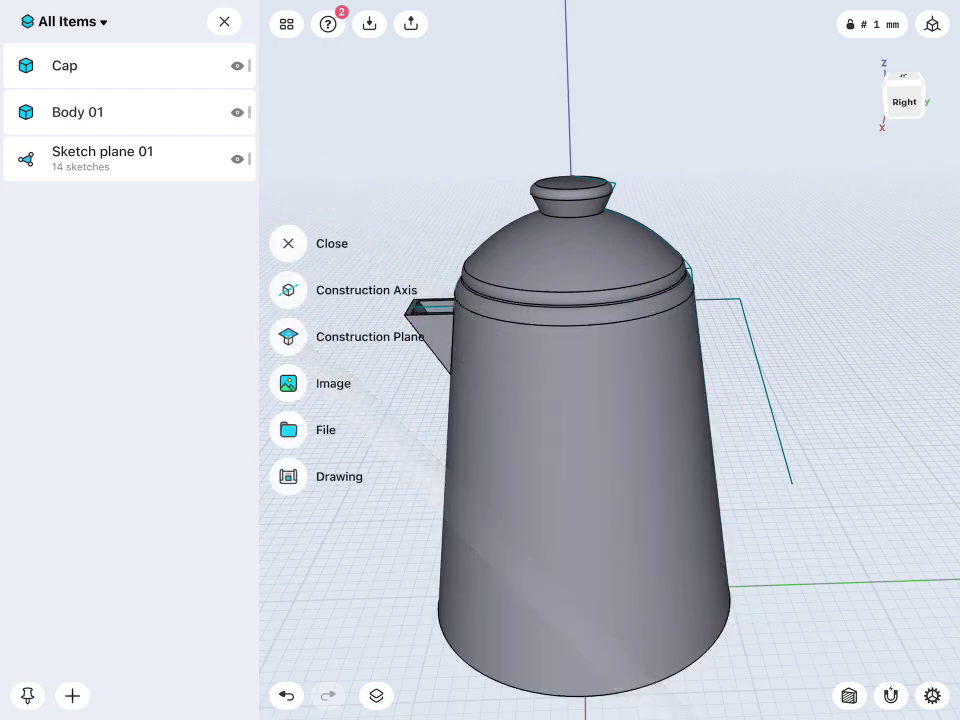
click(288, 336)
click(288, 336)
click(544, 467)
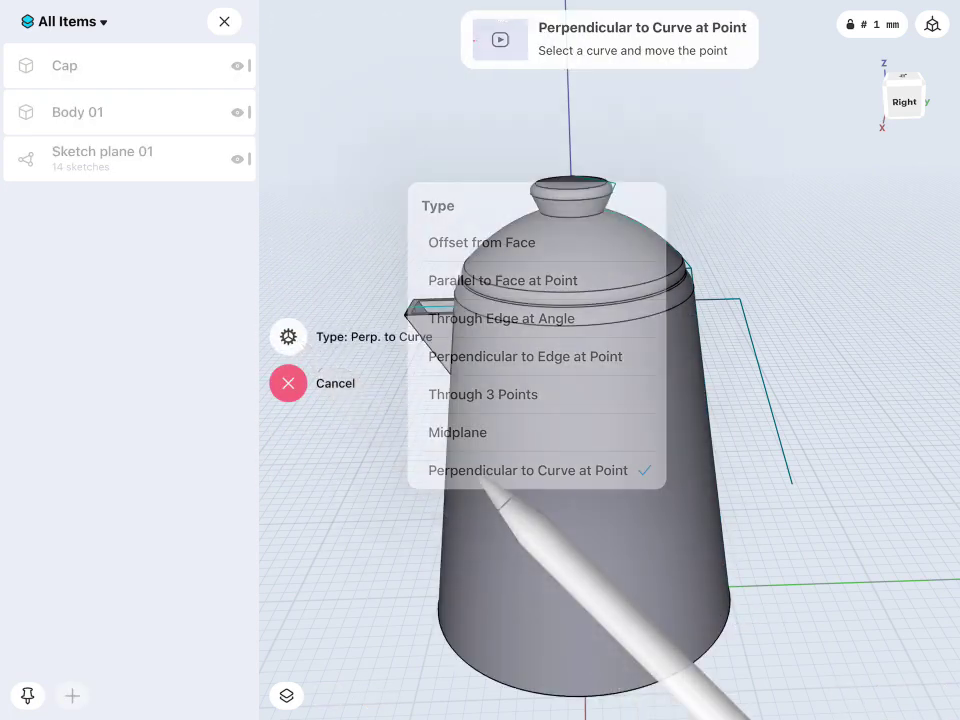
click(792, 484)
drag(739, 298, 792, 484)
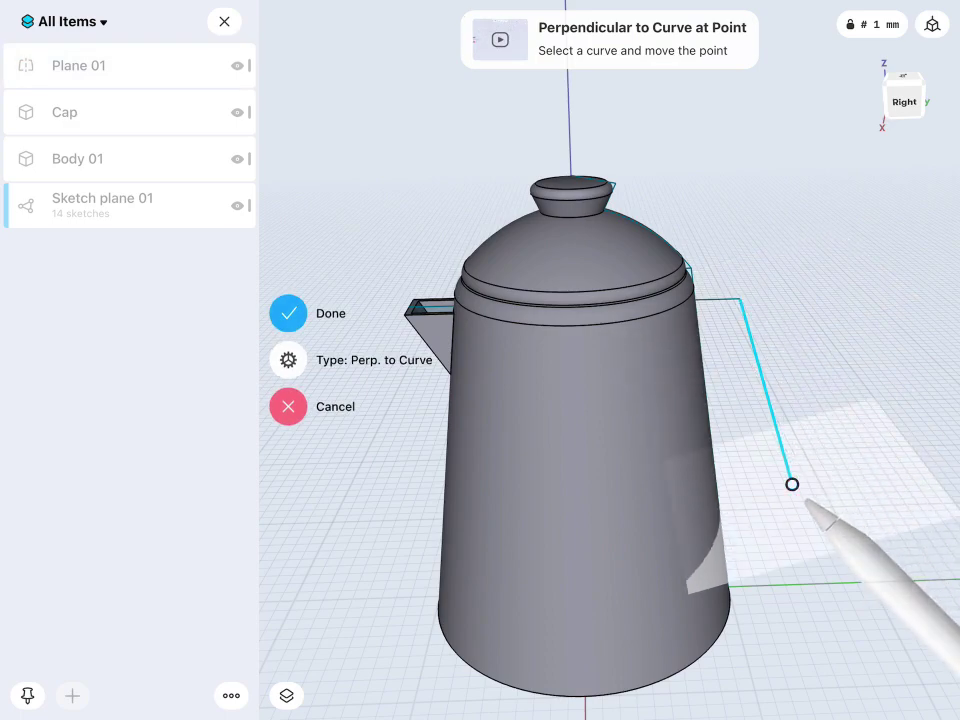
click(288, 313)
mouse_move(829, 430)
middle_down()
mouse_move(746, 370)
mouse_move(845, 465)
middle_up()
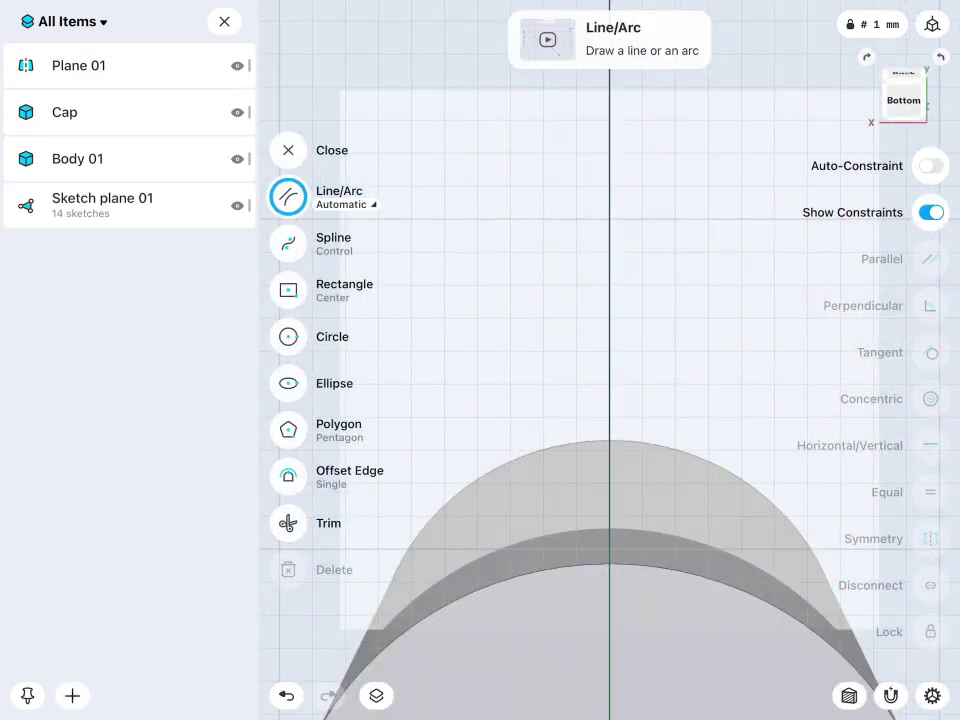
Draw a 1.5 mm radius circle centred on the handle path's end.
click(288, 336)
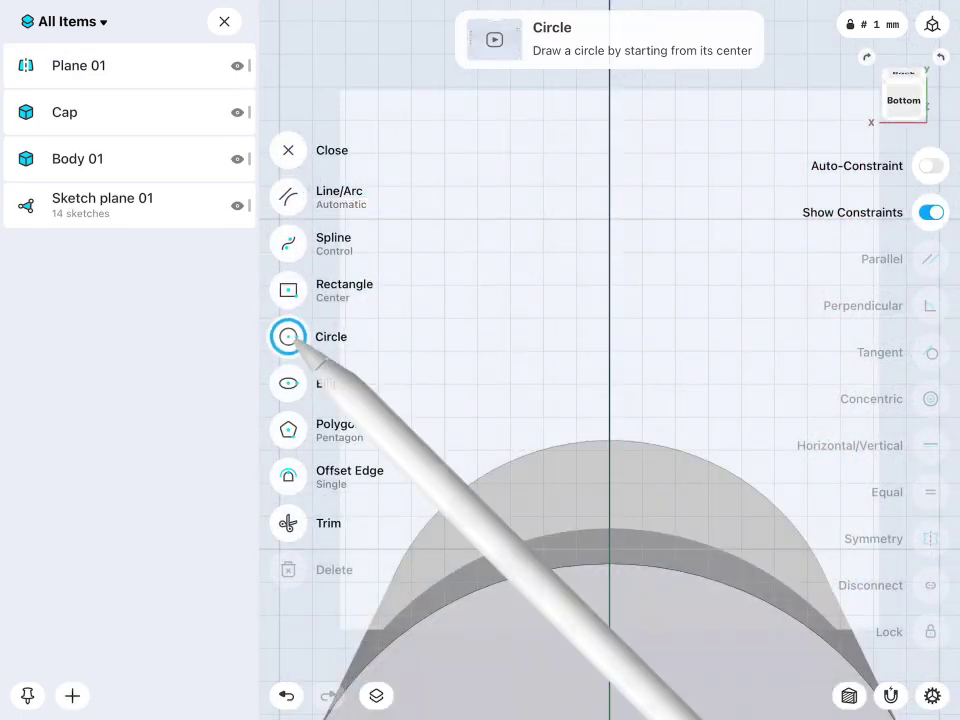
drag(637, 372, 645, 385)
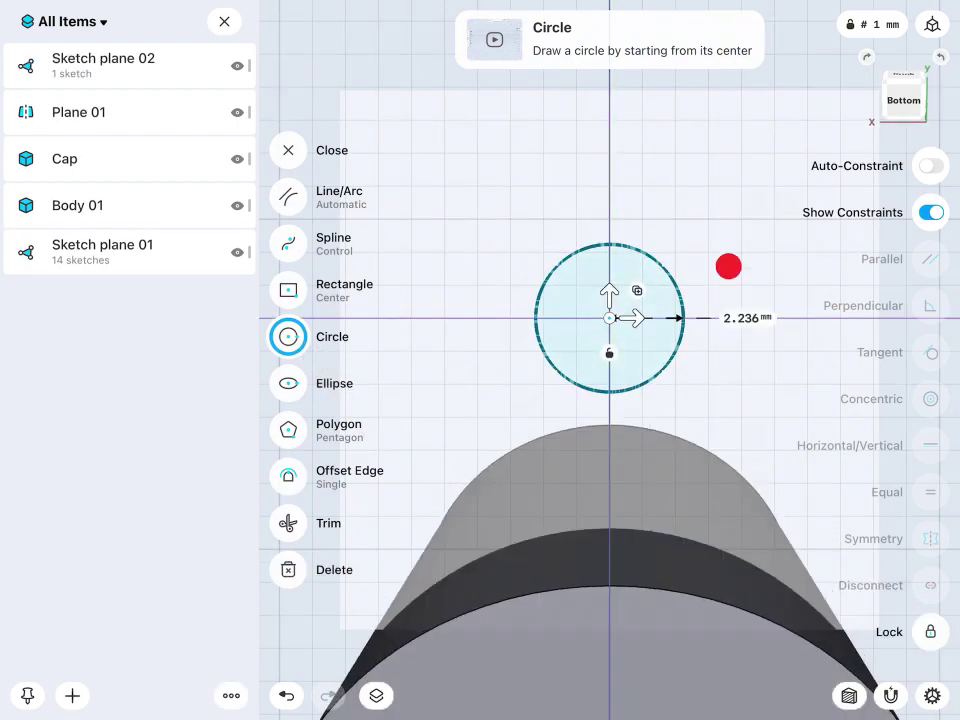
mouse_move(729, 266)
middle_down()
mouse_move(782, 435)
mouse_move(880, 485)
middle_up()
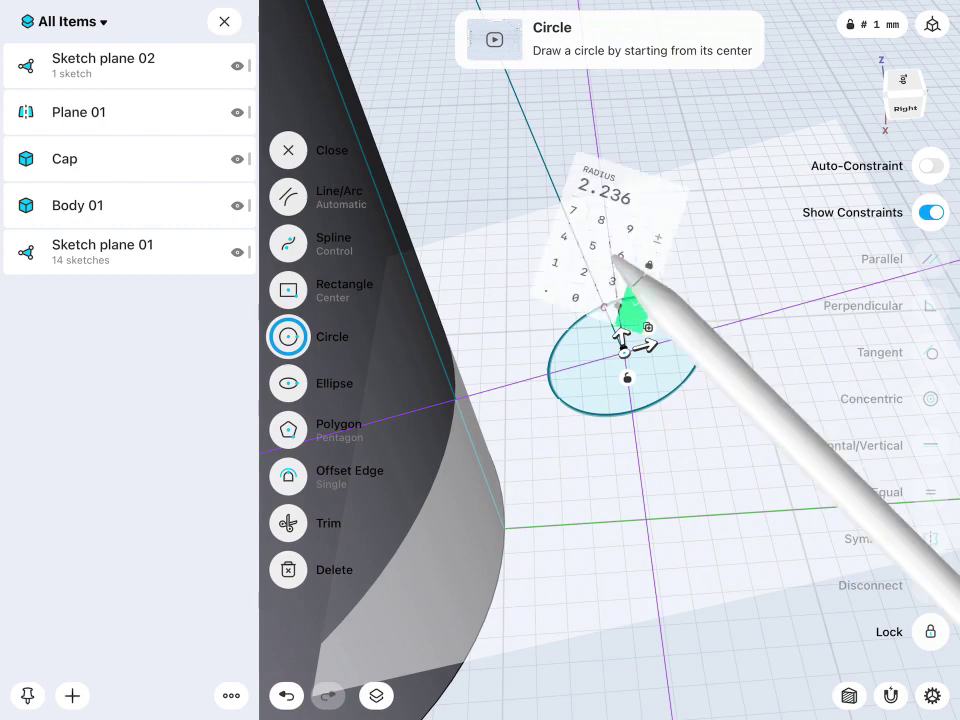
click(592, 253)
click(660, 303)
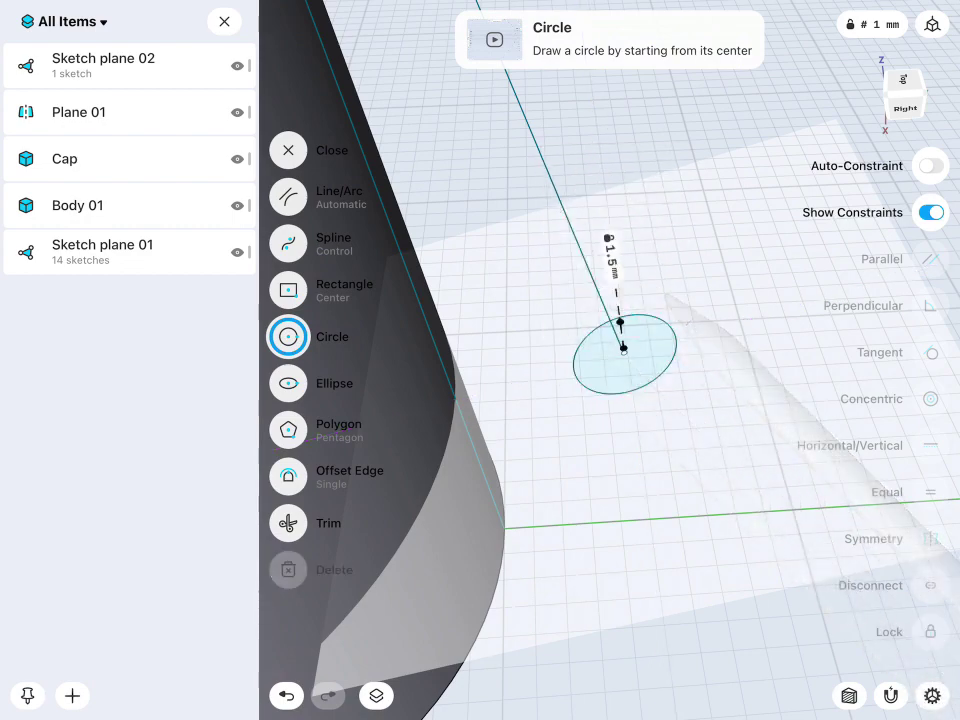
Select the circle as the sweep profile along with the handle path edges.
click(625, 355)
click(605, 285)
middle_drag(700, 400, 840, 500)
click(667, 257)
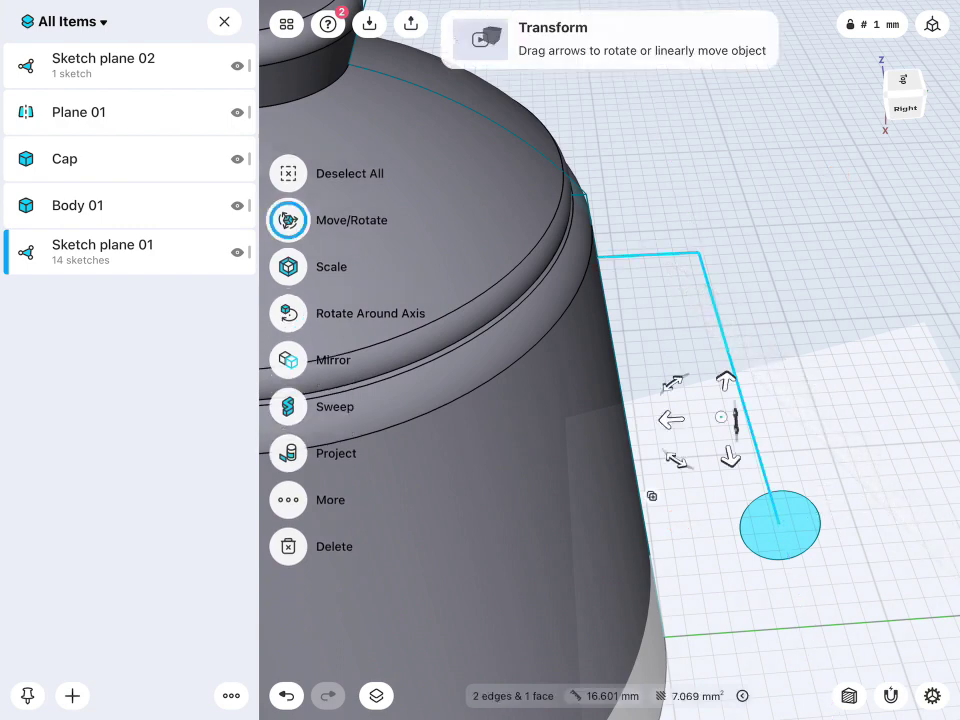
Sweep the 1.5 mm circle along the path into handle Body 03, and hide the Cap.
click(288, 406)
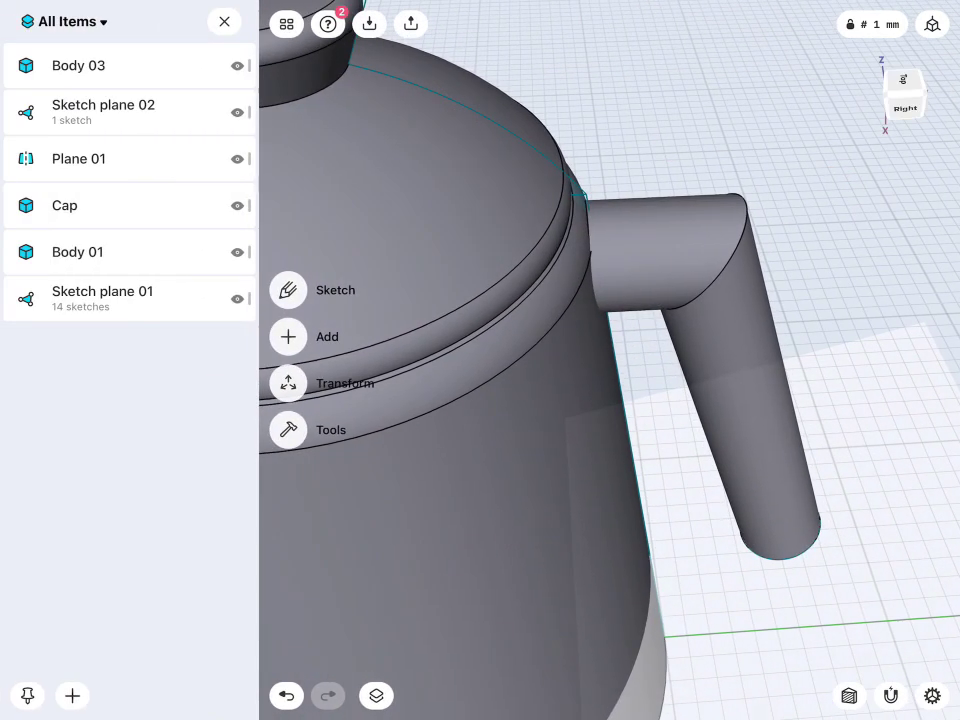
click(237, 205)
middle_drag(731, 266, 823, 188)
Offset the handle's end face inward by 0.2 mm where it meets the pot.
click(460, 398)
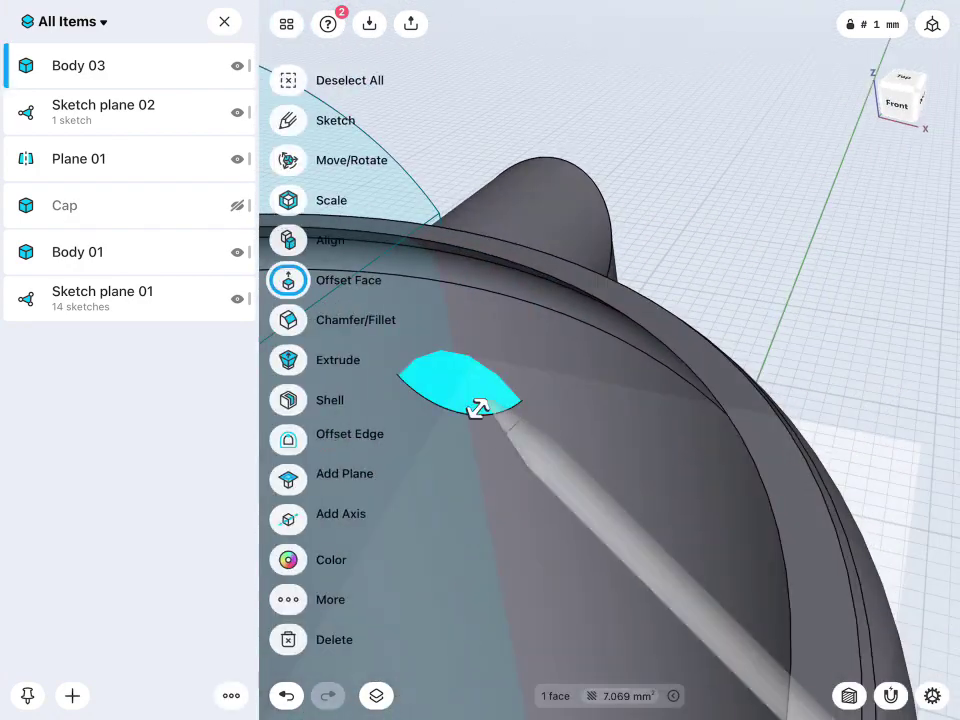
click(865, 300)
middle_drag(724, 360, 782, 346)
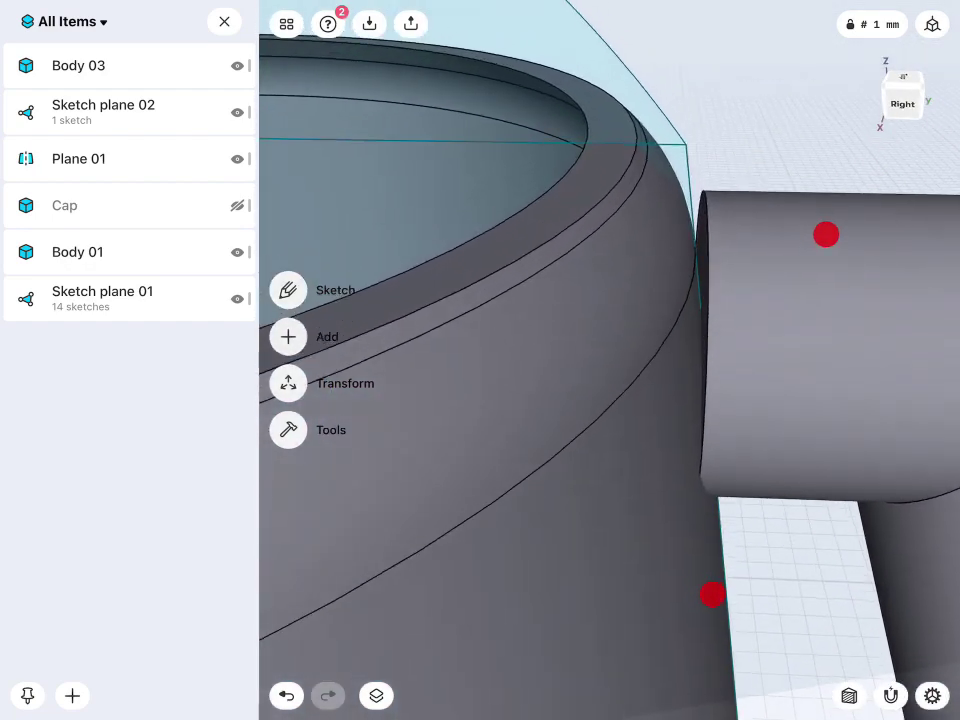
middle_drag(825, 231, 791, 296)
click(688, 280)
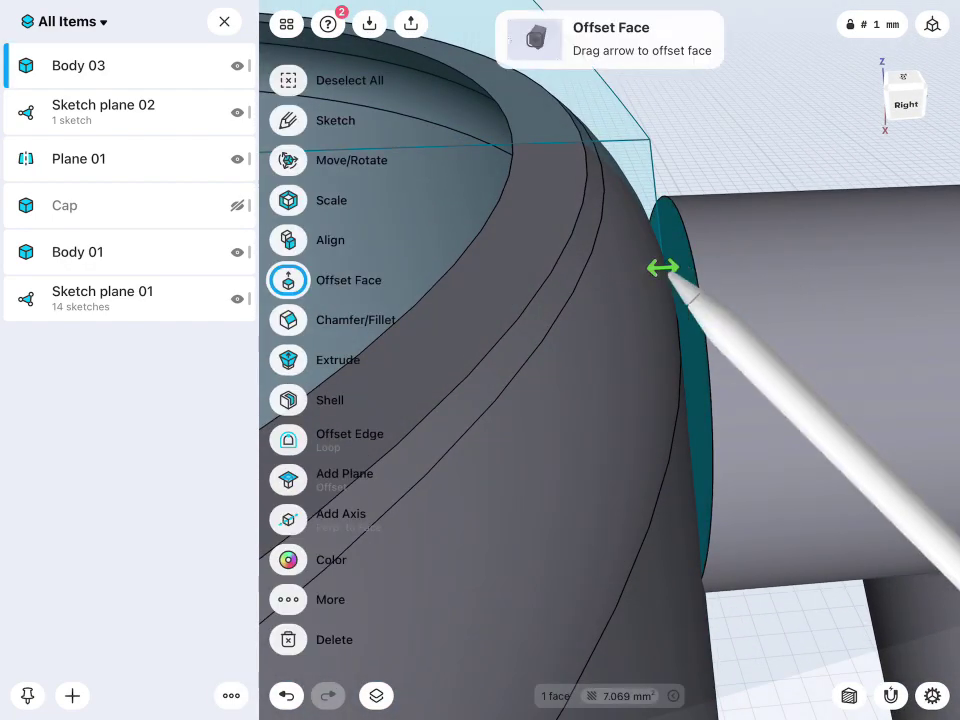
drag(688, 275, 653, 292)
Union handle Body 03 with pot Body 01 into one body.
click(750, 268)
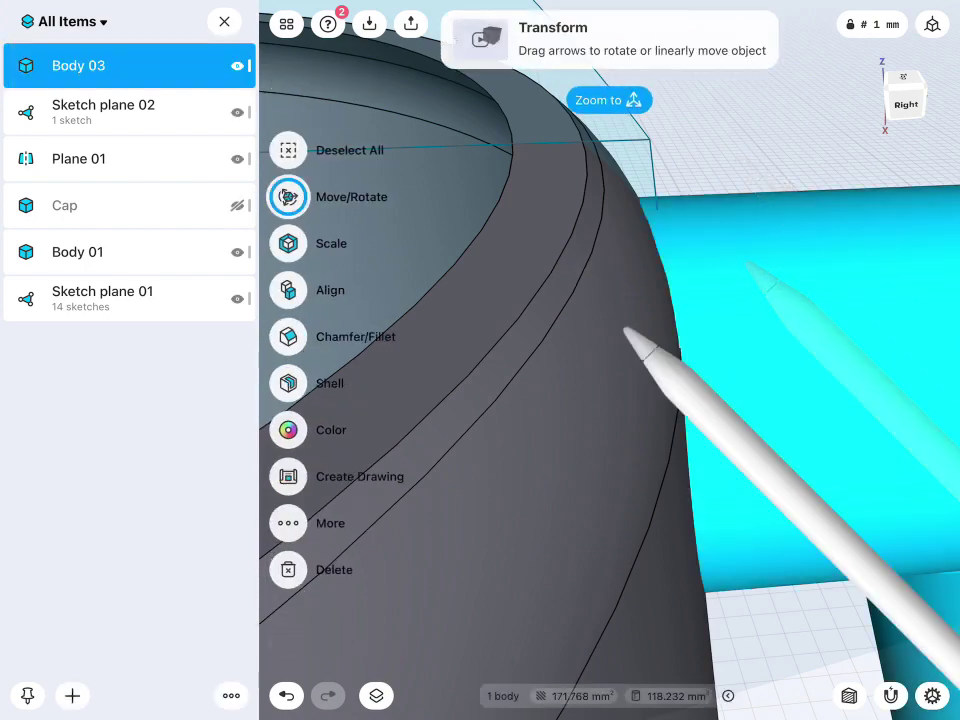
click(655, 355)
click(288, 313)
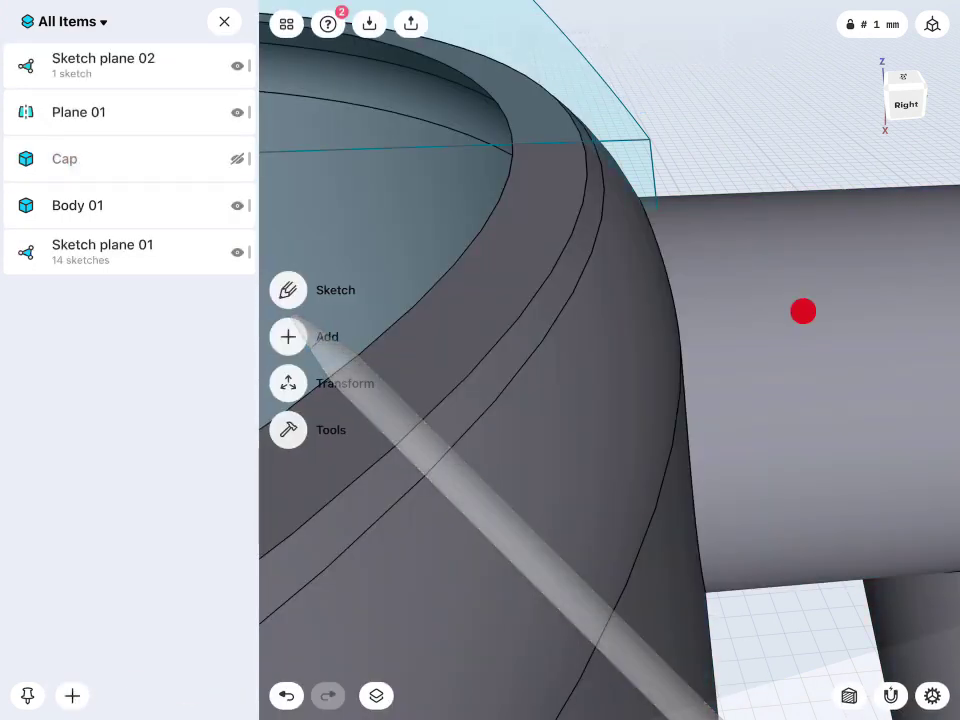
drag(803, 311, 852, 312)
Select the handle-to-pot joint edge and the handle's bottom end edge for a 1.0 mm rounding.
scroll(816, 447, up, 5)
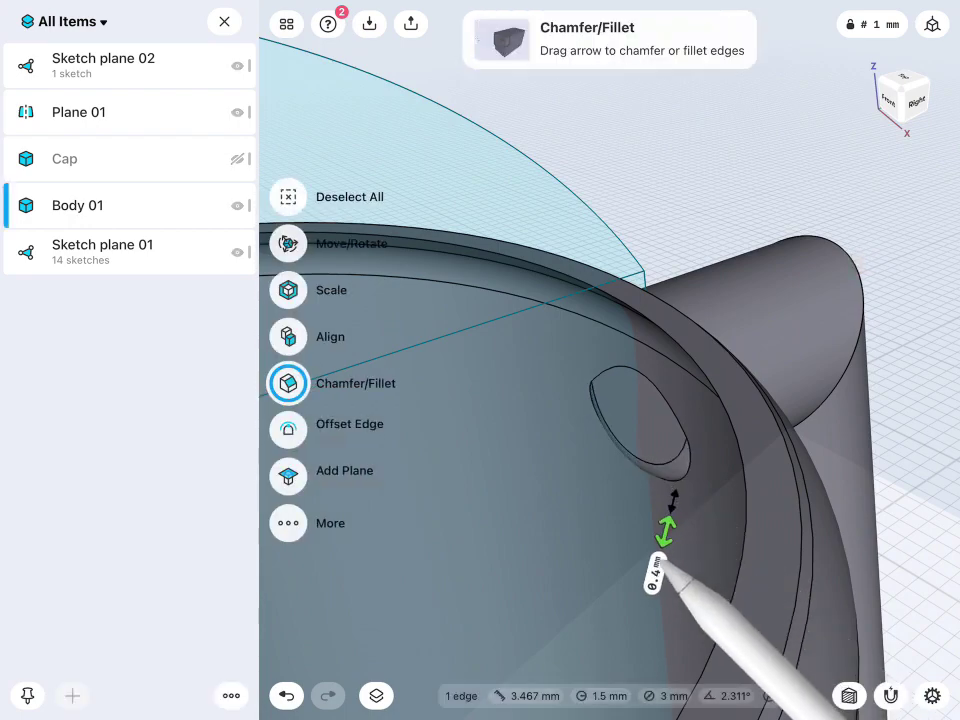
drag(657, 563, 656, 570)
scroll(700, 450, down, 5)
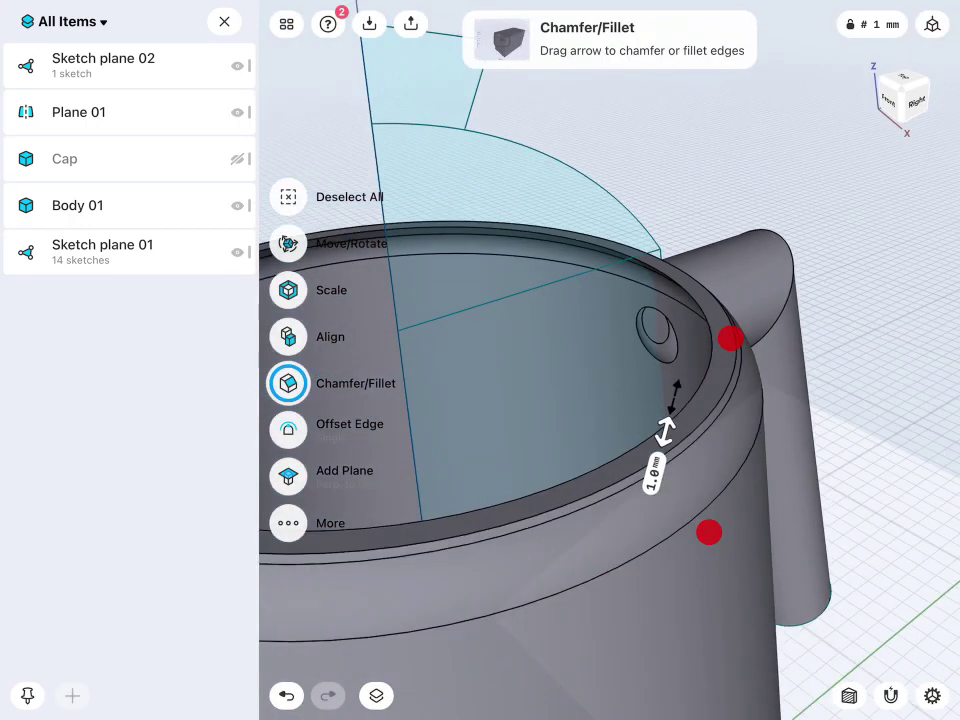
middle_drag(851, 456, 778, 418)
click(688, 242)
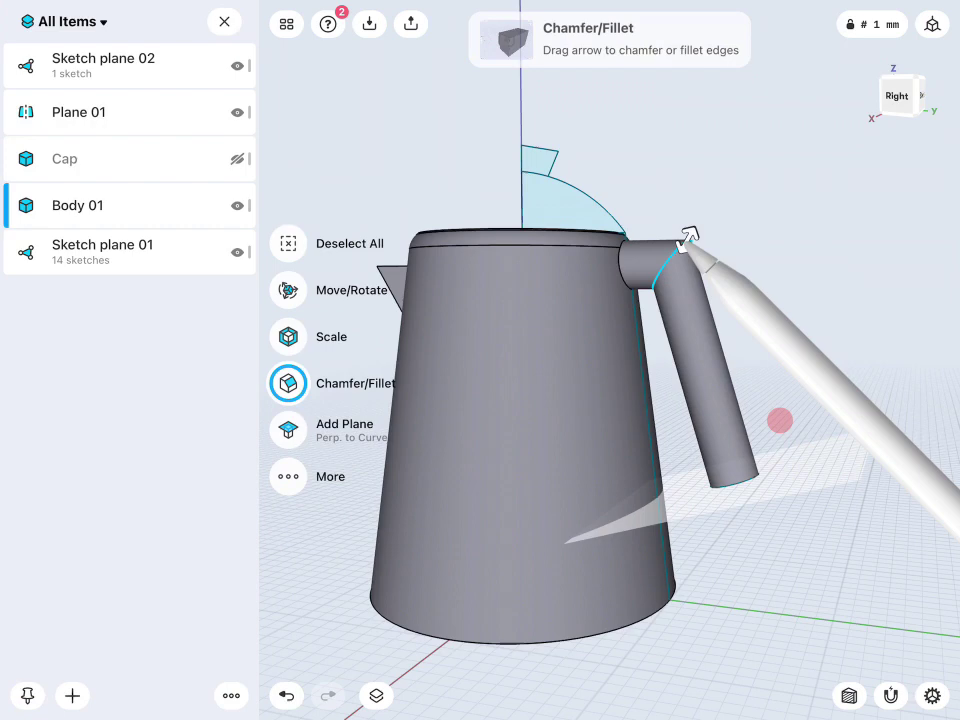
click(745, 486)
scroll(833, 430, up, 5)
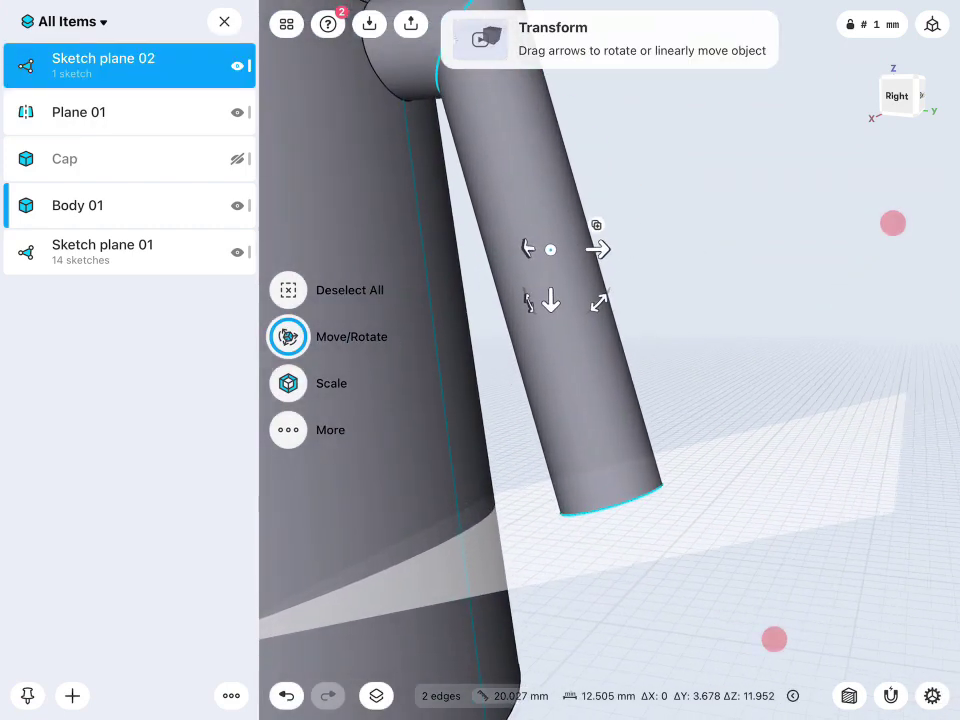
Hide Sketch plane 02 and Plane 01, and clear the edge selection.
click(237, 66)
click(237, 112)
click(688, 286)
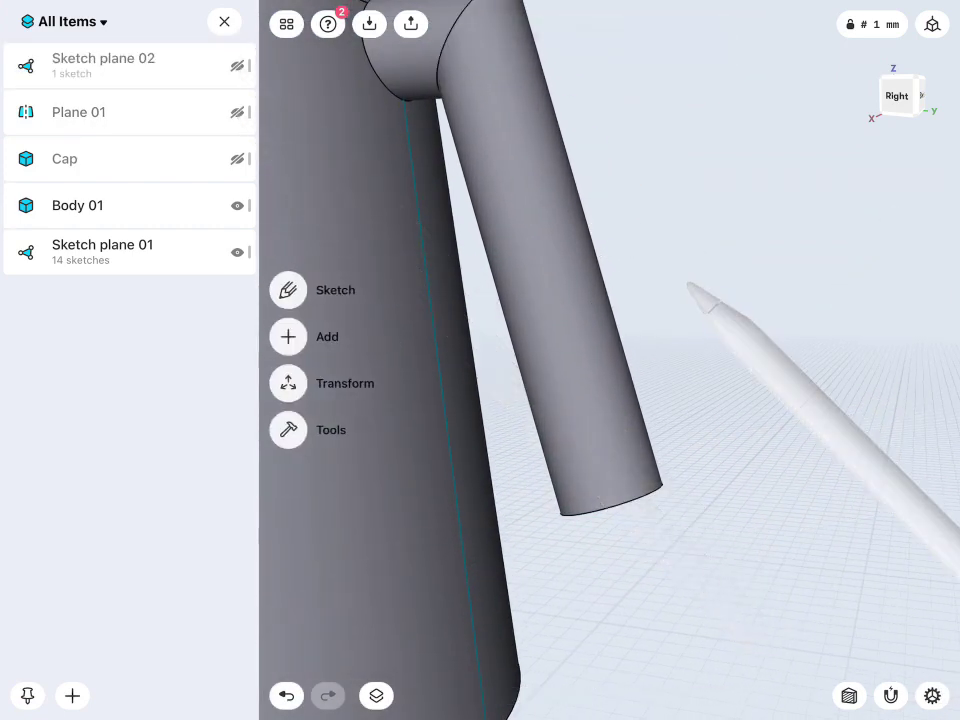
click(700, 505)
Fillet the handle's elbow and the handle edge joining the pot.
scroll(761, 535, down, 3)
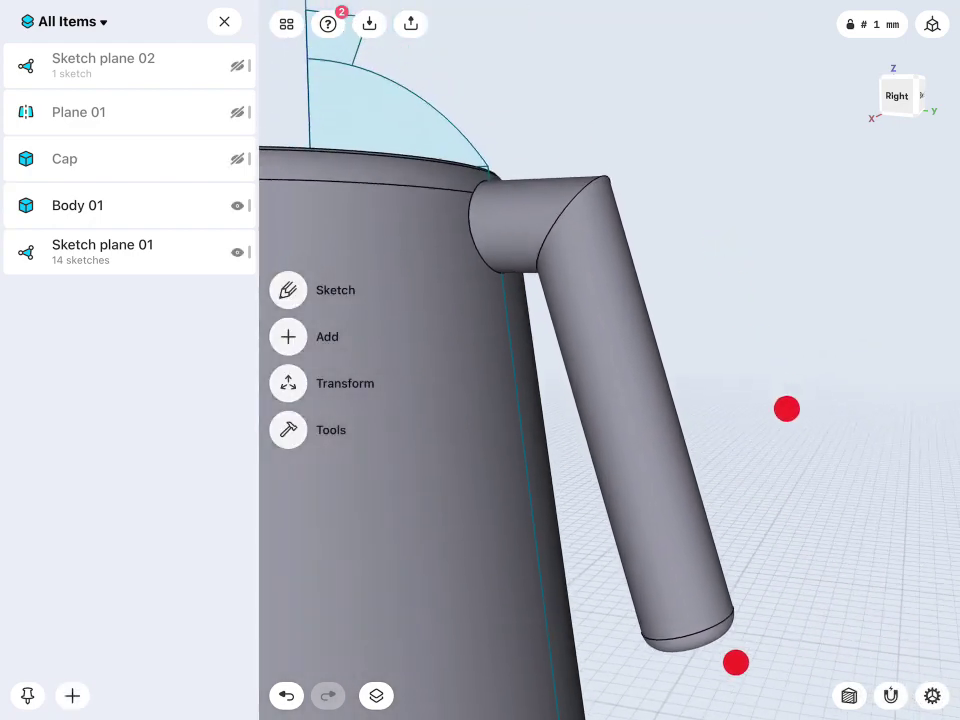
click(600, 195)
click(598, 182)
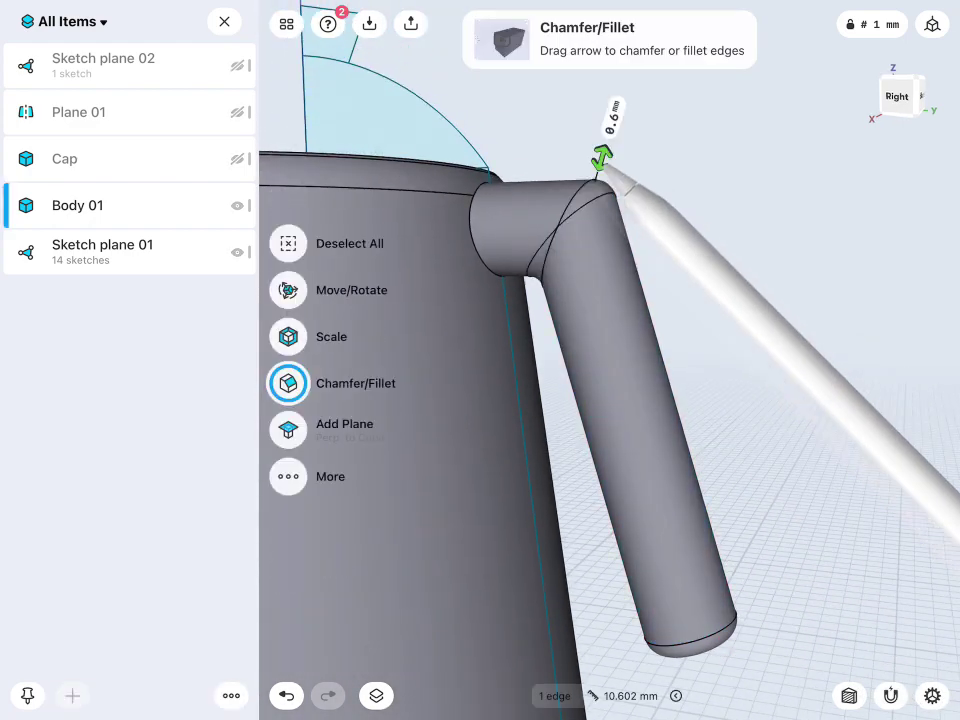
click(677, 167)
scroll(765, 480, up, 3)
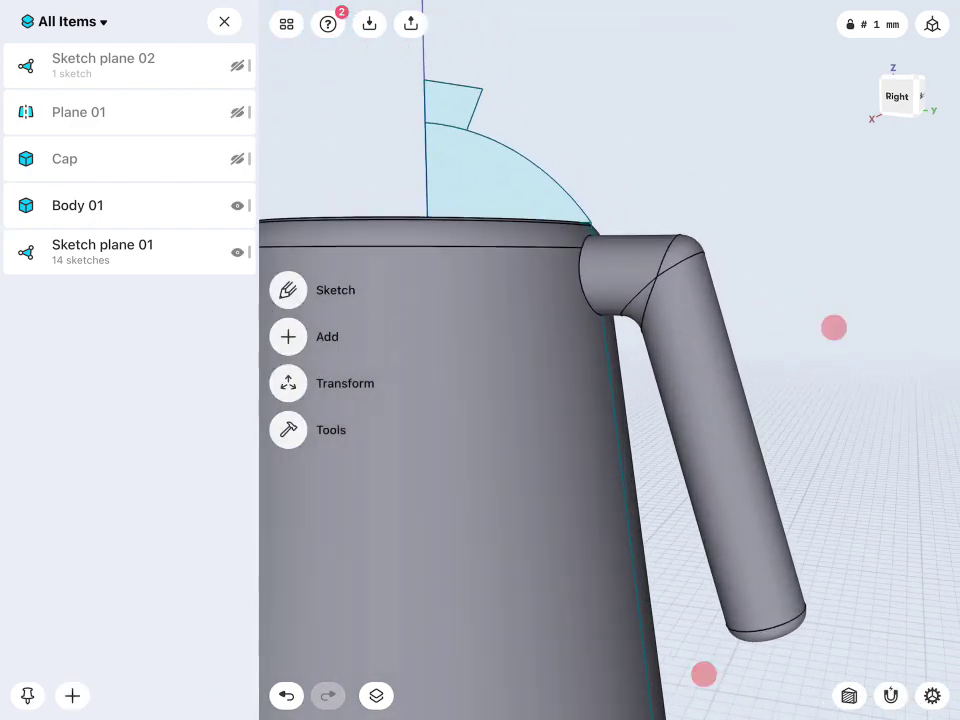
click(585, 278)
click(585, 280)
middle_drag(705, 317, 725, 335)
click(611, 229)
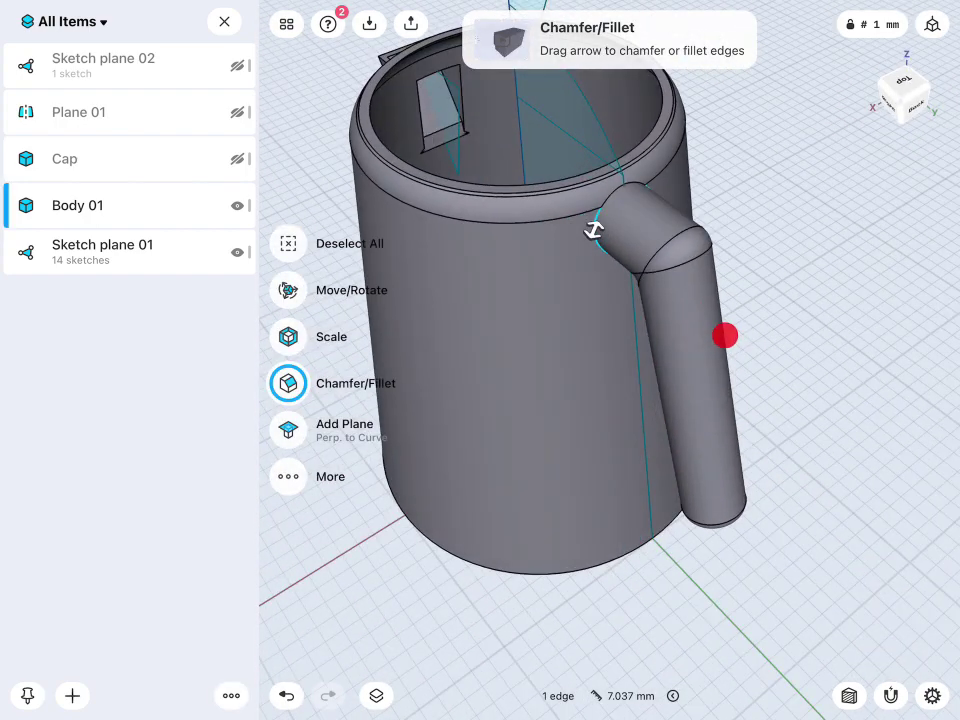
click(790, 210)
middle_drag(800, 300, 837, 344)
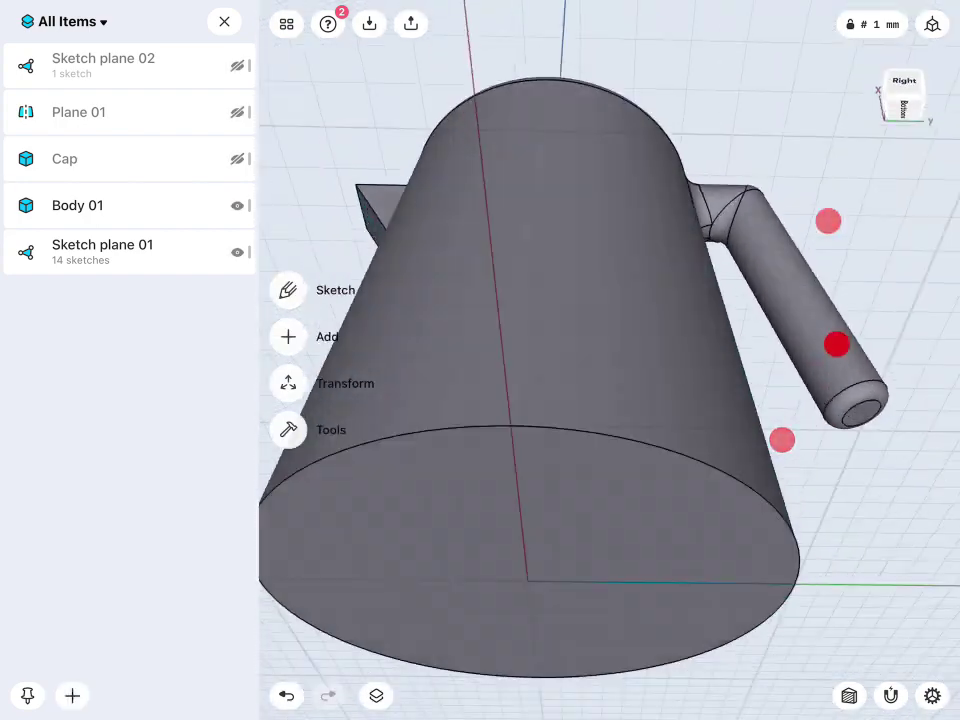
Round the spout's front and left top rim edges with a 0.1 mm fillet.
click(696, 456)
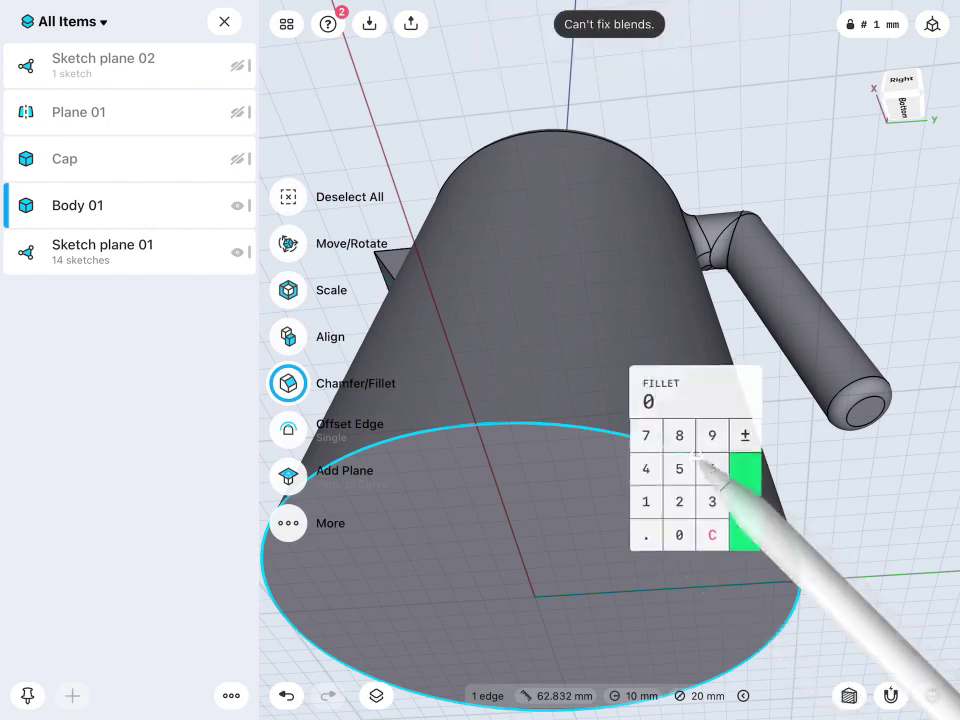
middle_drag(713, 458, 840, 402)
scroll(660, 436, up, 5)
scroll(750, 350, up, 5)
click(484, 450)
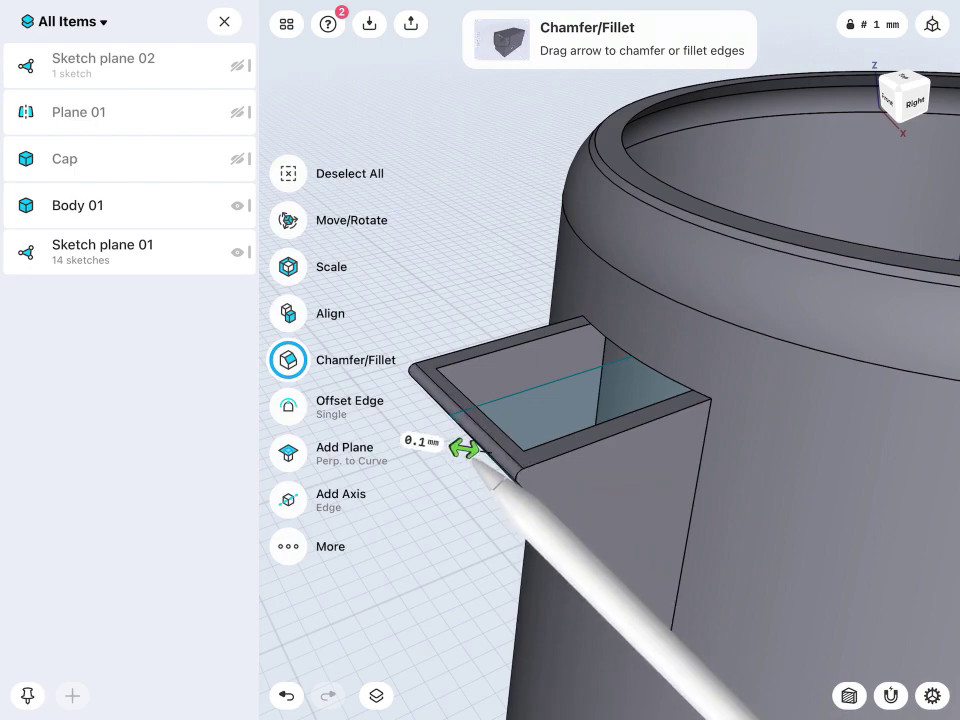
click(568, 450)
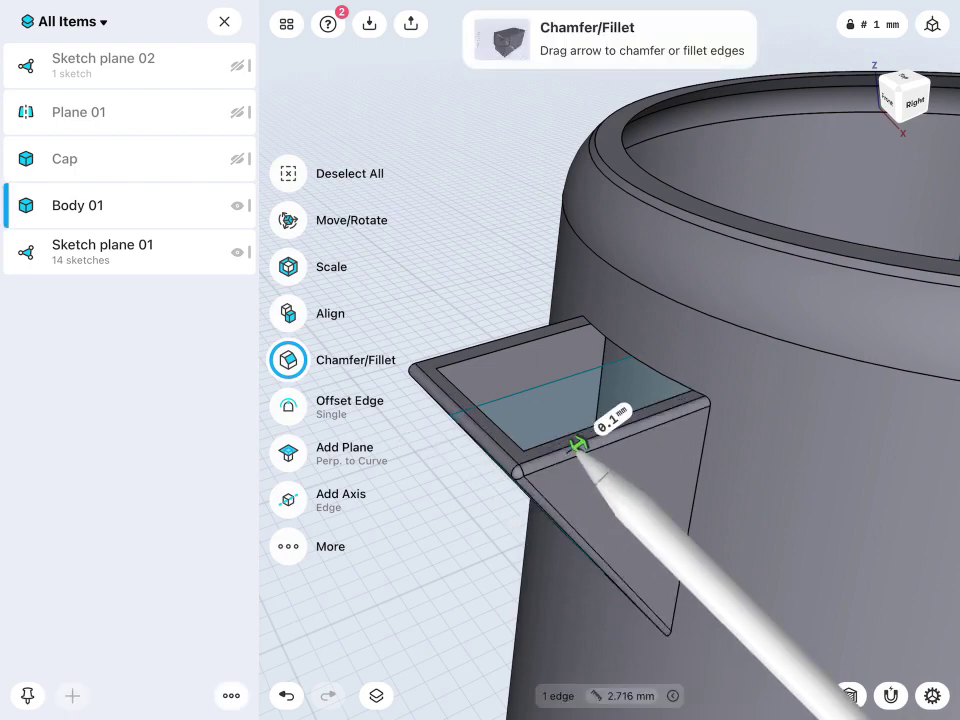
click(505, 525)
mouse_move(810, 456)
middle_down()
mouse_move(773, 334)
mouse_move(745, 322)
middle_up()
click(597, 342)
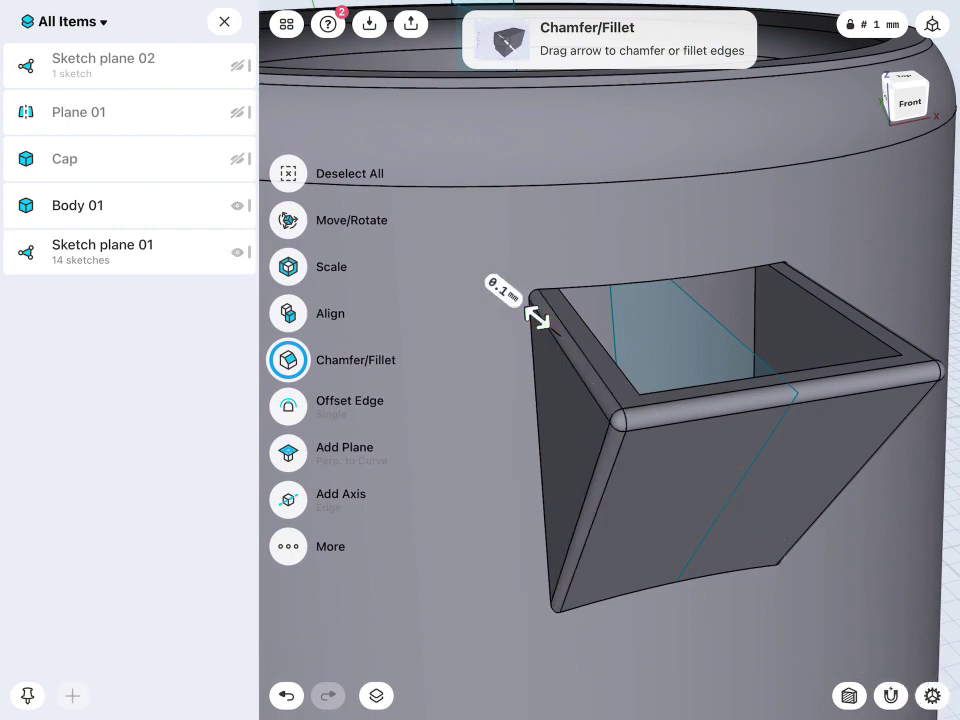
scroll(678, 425, down, 3)
Show the Cap again so the domed lid and knob sit on the pot.
scroll(745, 430, down, 2)
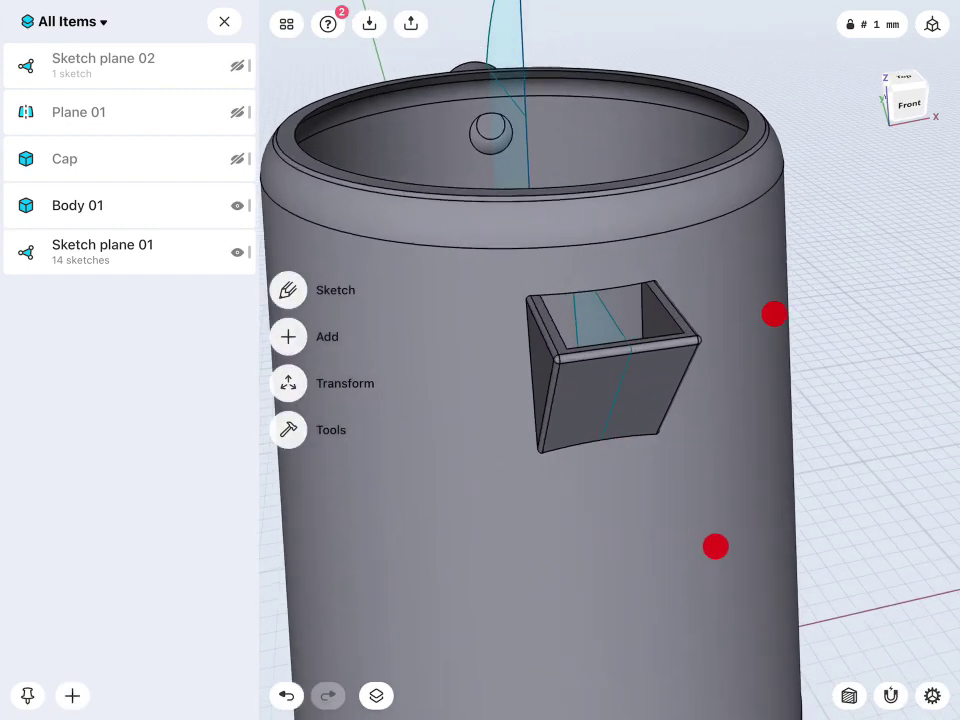
scroll(764, 476, down, 5)
middle_drag(760, 440, 706, 432)
scroll(760, 420, up, 3)
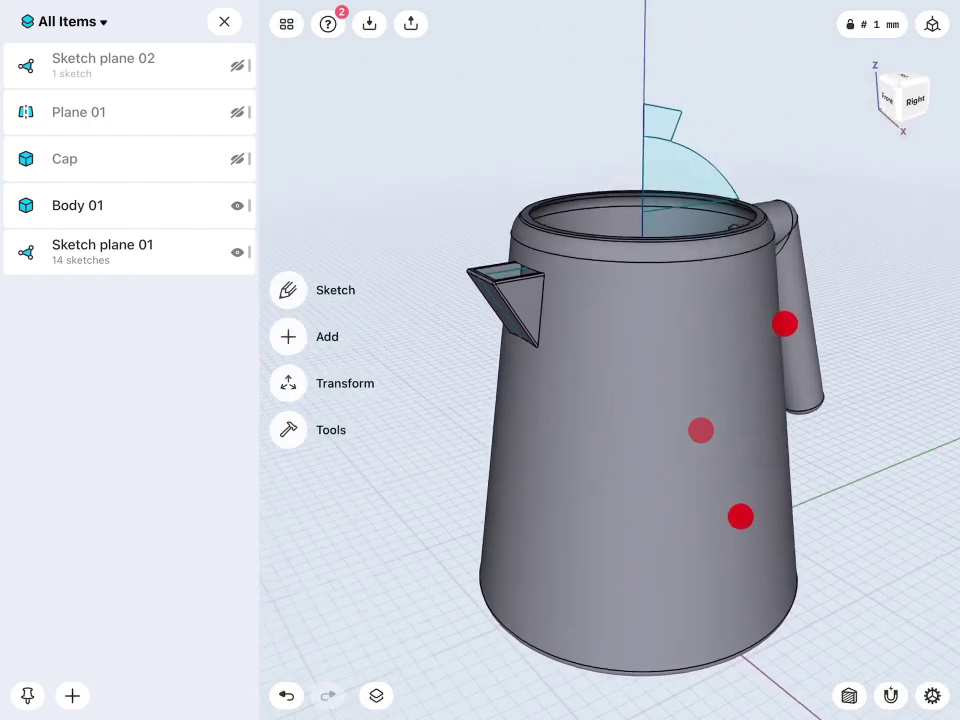
middle_drag(784, 324, 744, 339)
click(237, 159)
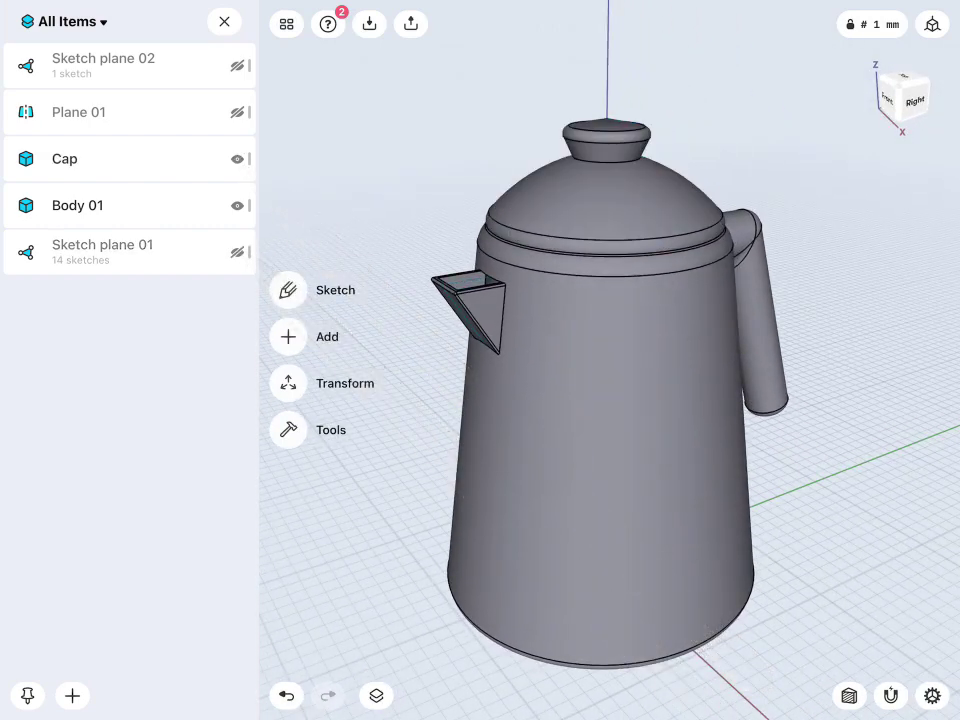
Close the All Items panel and view the finished pot from an isometric top-front-right angle.
click(224, 22)
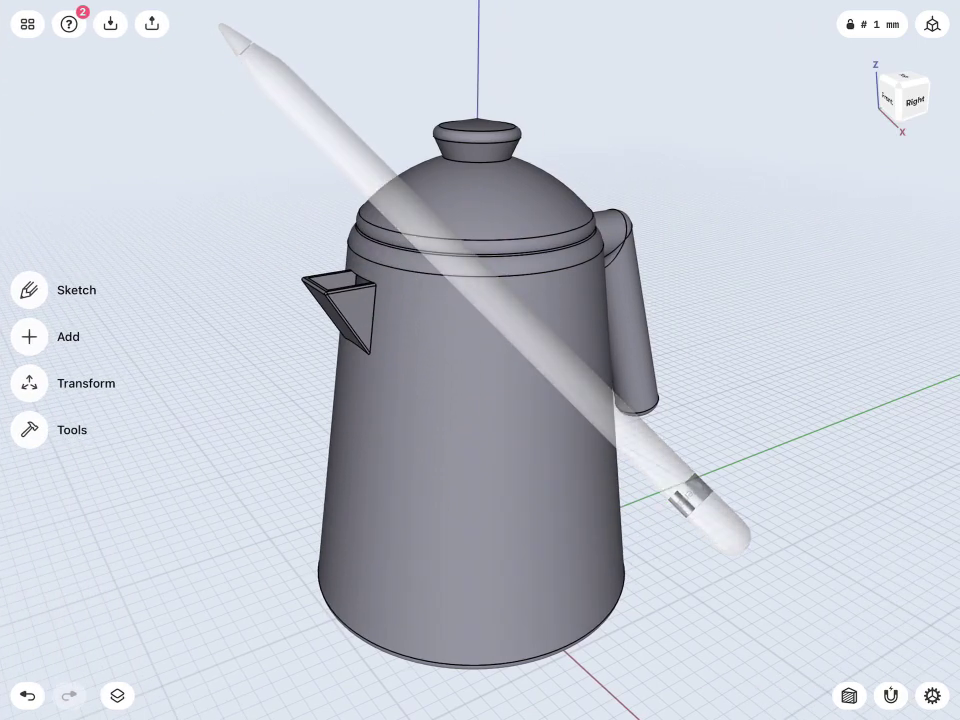
click(918, 105)
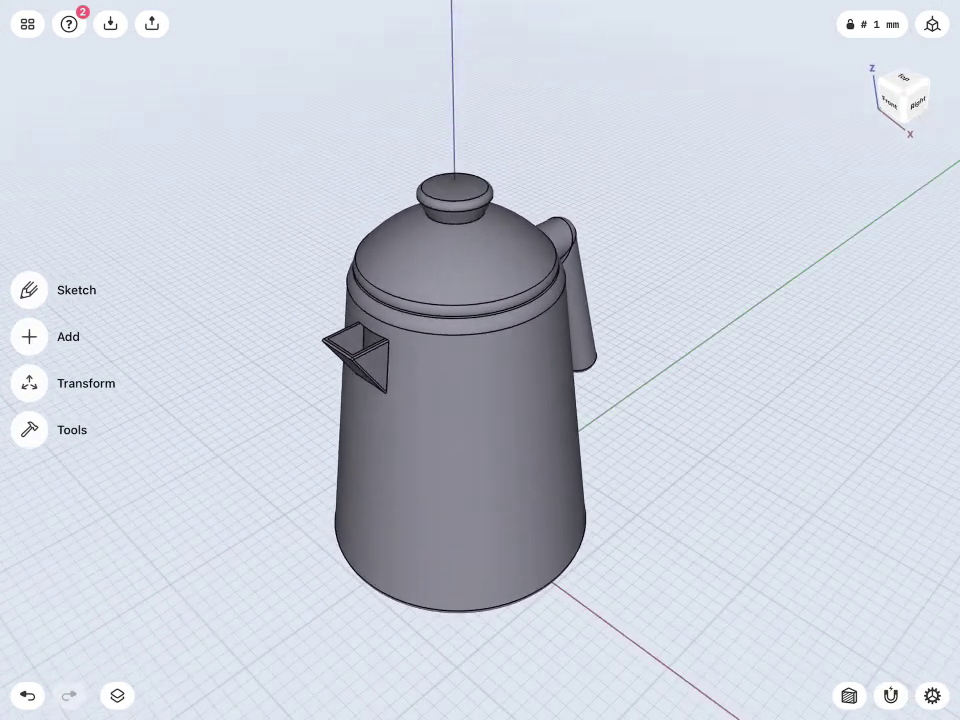
mouse_move(918, 105)
mouse_down()
mouse_move(760, 85)
mouse_move(610, 103)
mouse_move(617, 120)
mouse_move(621, 99)
mouse_move(609, 79)
mouse_move(670, 90)
mouse_up()
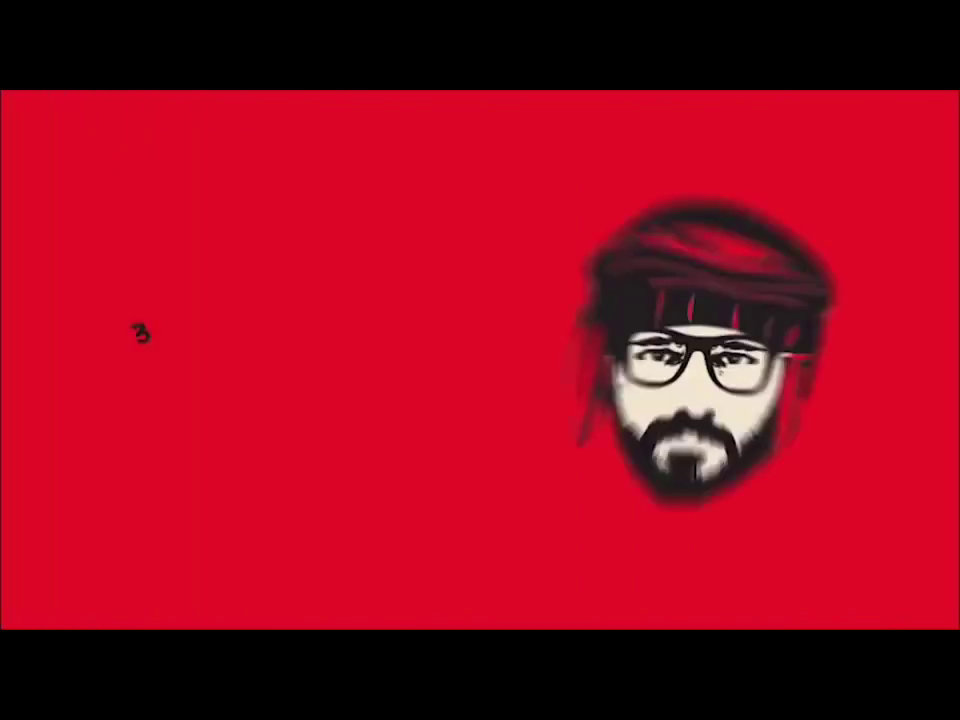